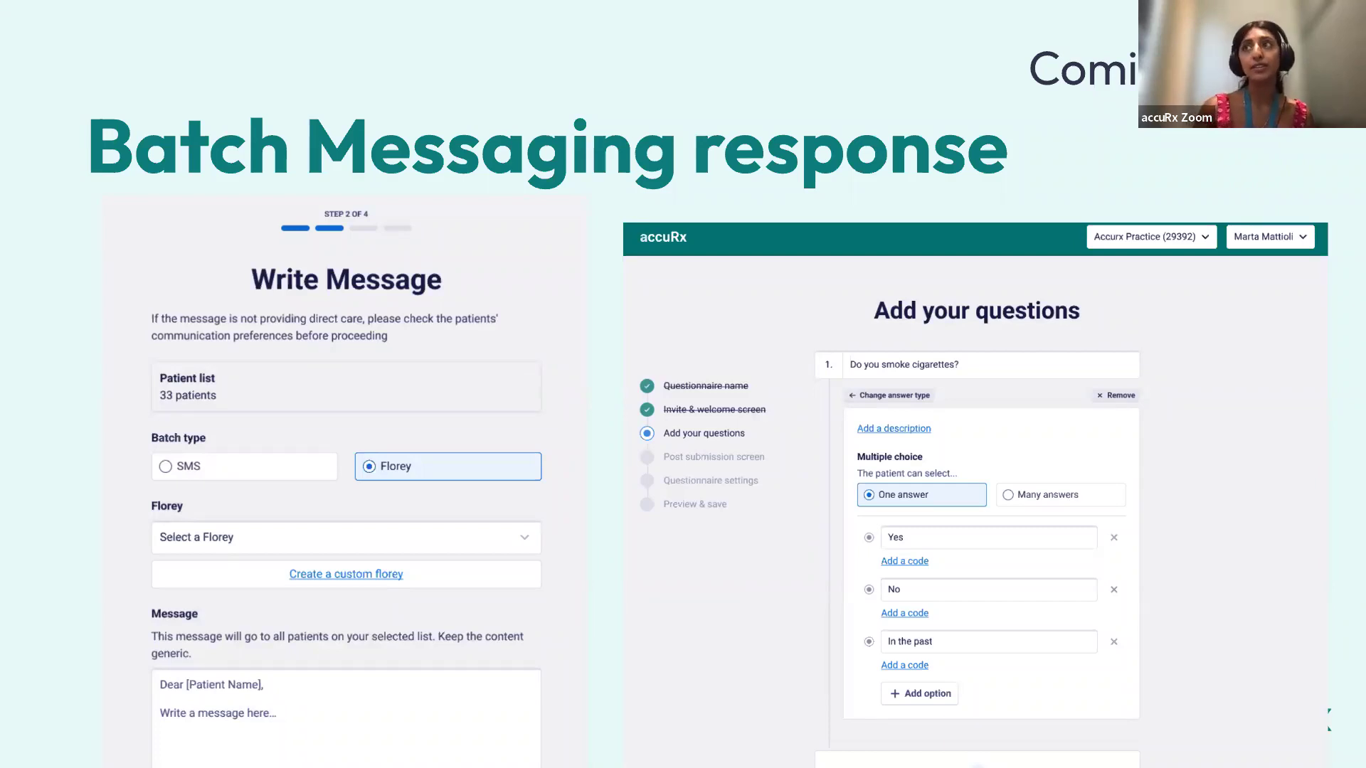
- Advance the slides to 'Batch Messaging schedule and stagger'
{"action": "left_click", "coordinate": [827, 685]}
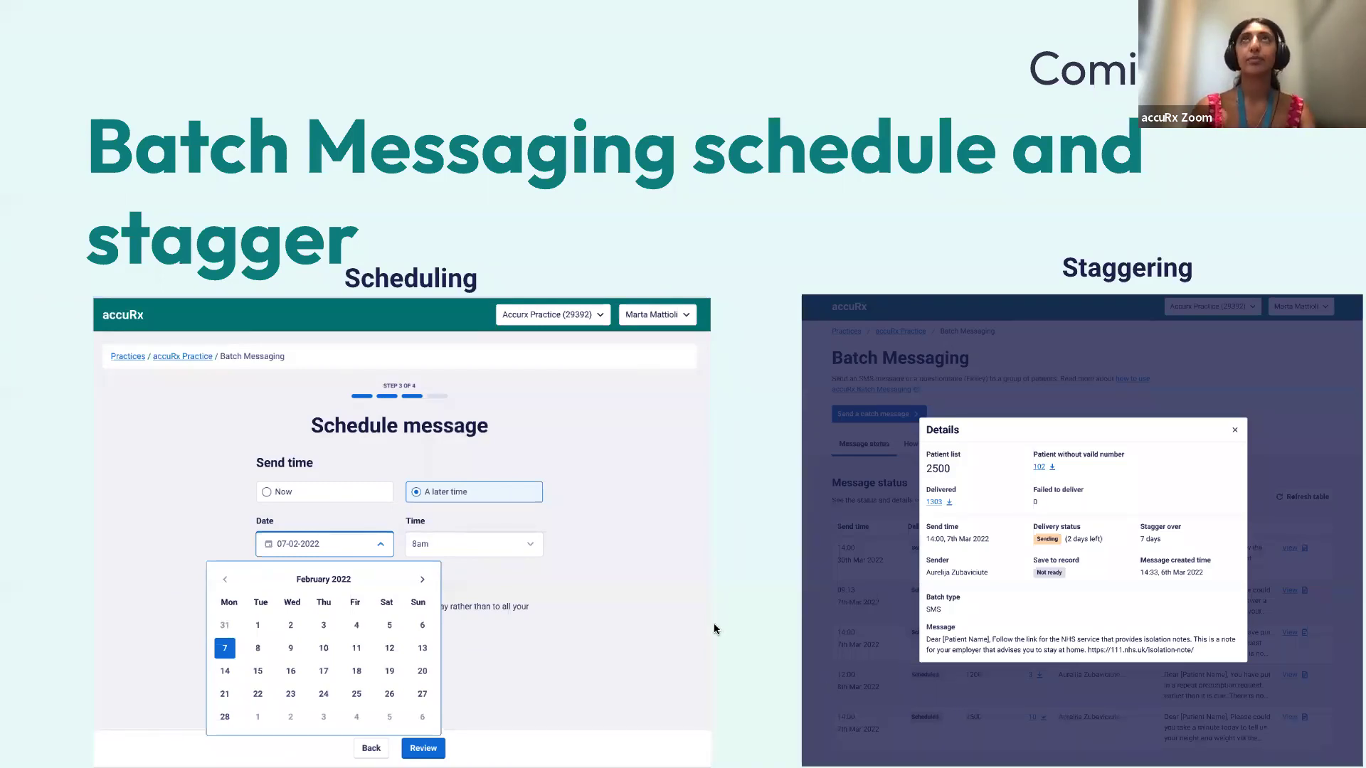
- Step to the Support slide and back, then switch to the desktop showing EMIS Desktop
{"action": "key", "text": "Right"}
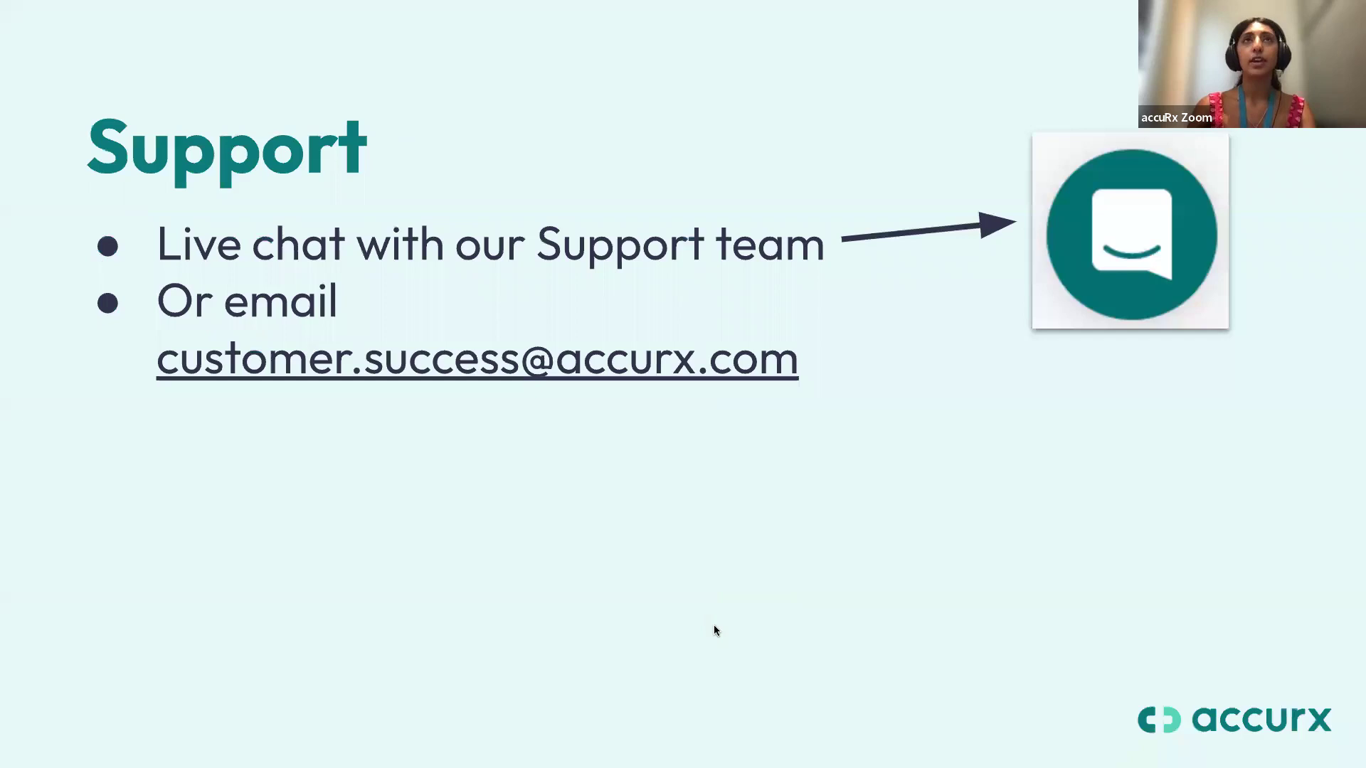
{"action": "key", "text": "Left"}
{"action": "key", "text": "super+Tab"}
{"action": "key", "text": "super+Tab"}
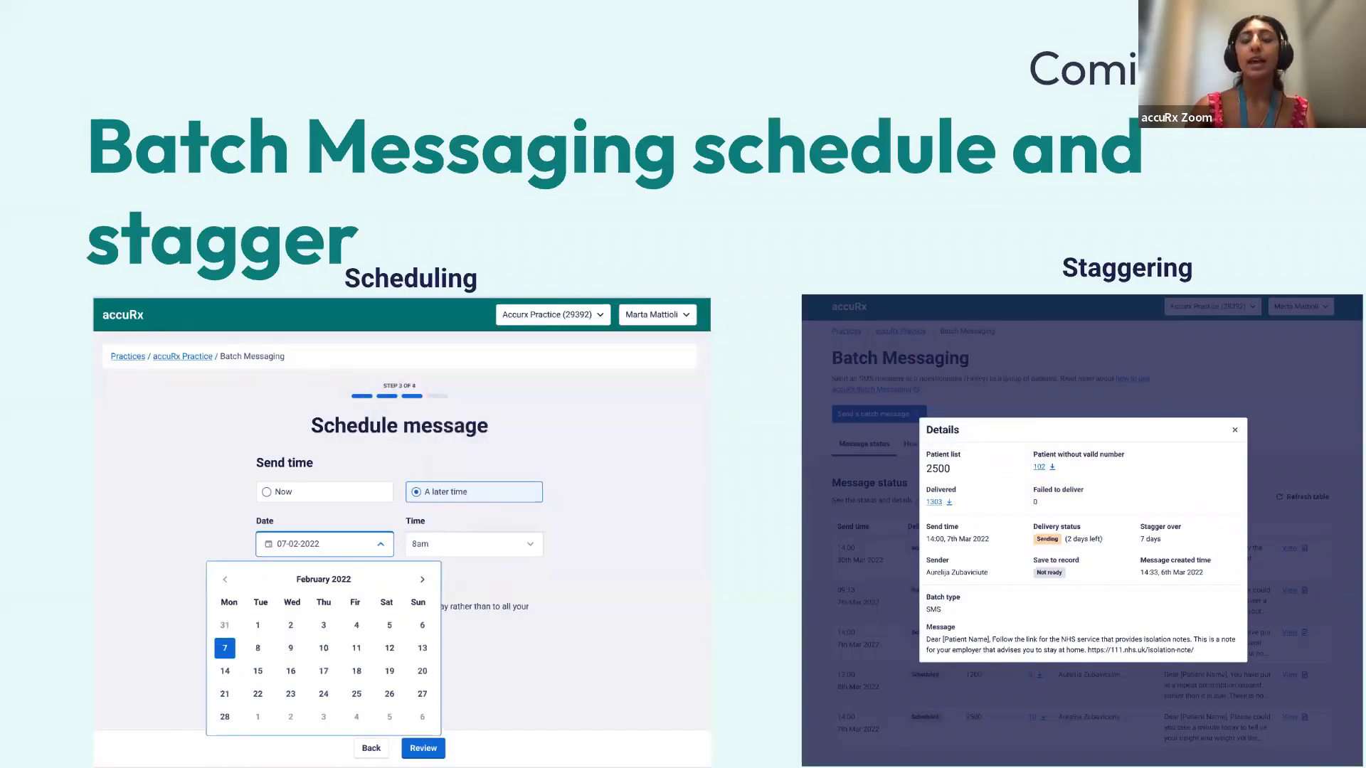
{"action": "key", "text": "super+Tab"}
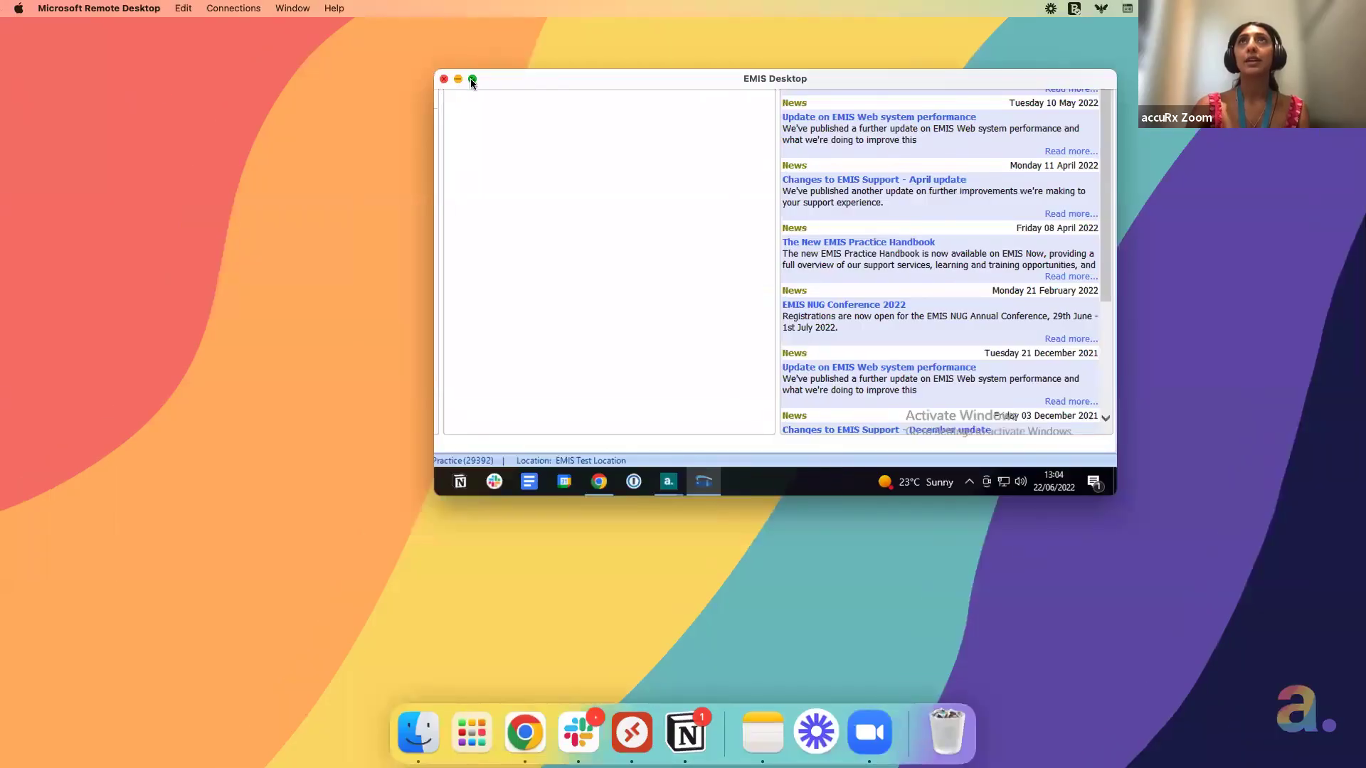
- Full-screen EMIS Desktop, dismiss the patient-response popup, and move the accuRx toolbar aside
{"action": "left_click", "coordinate": [472, 79]}
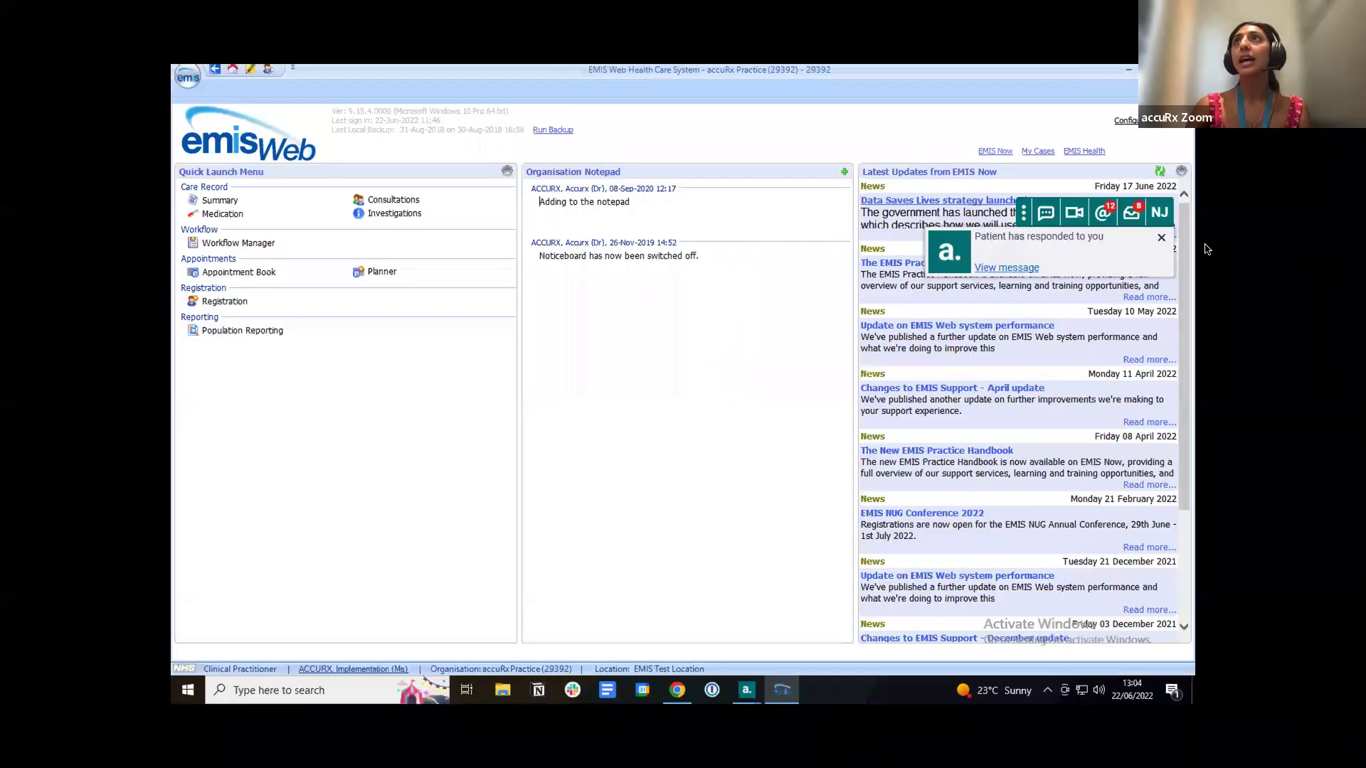
{"action": "left_click", "coordinate": [1161, 237]}
{"action": "left_click_drag", "start_coordinate": [925, 113], "coordinate": [846, 126]}
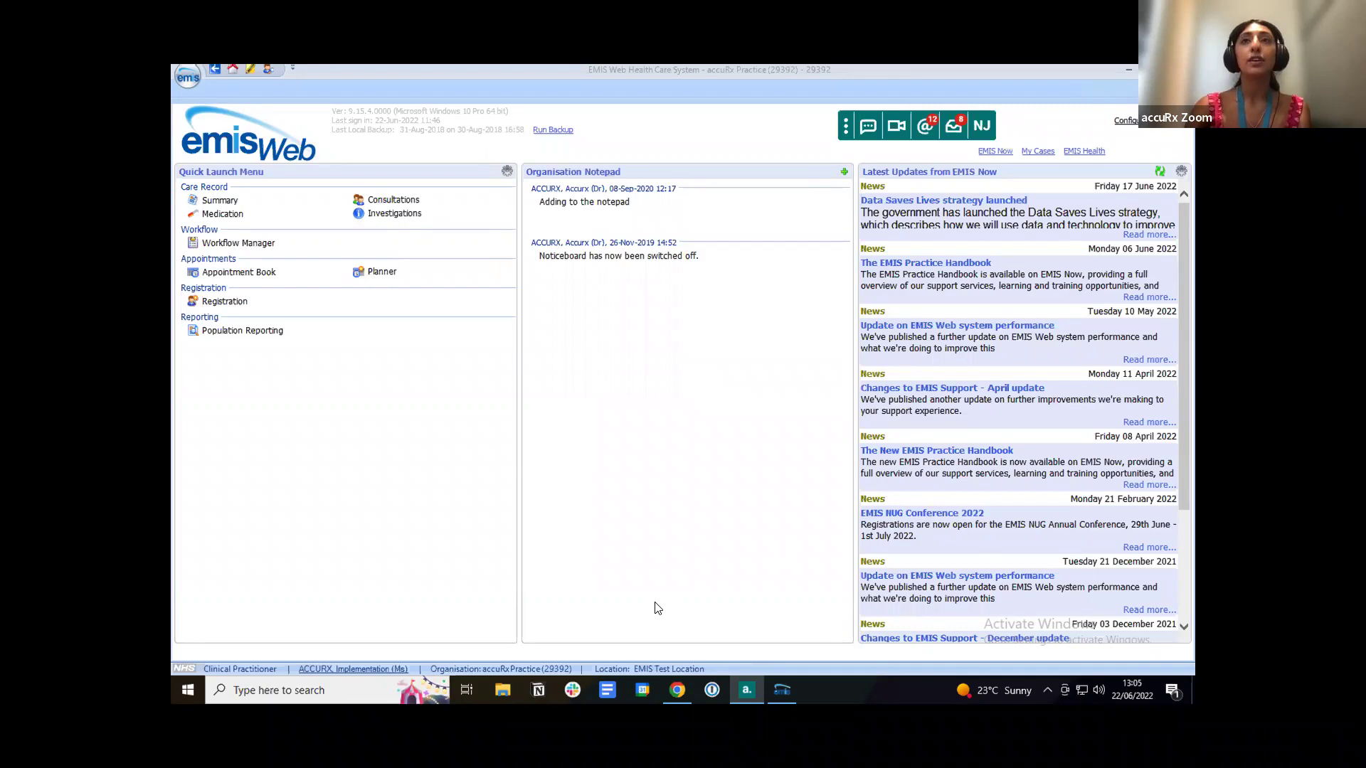
{"action": "left_click", "coordinate": [678, 691]}
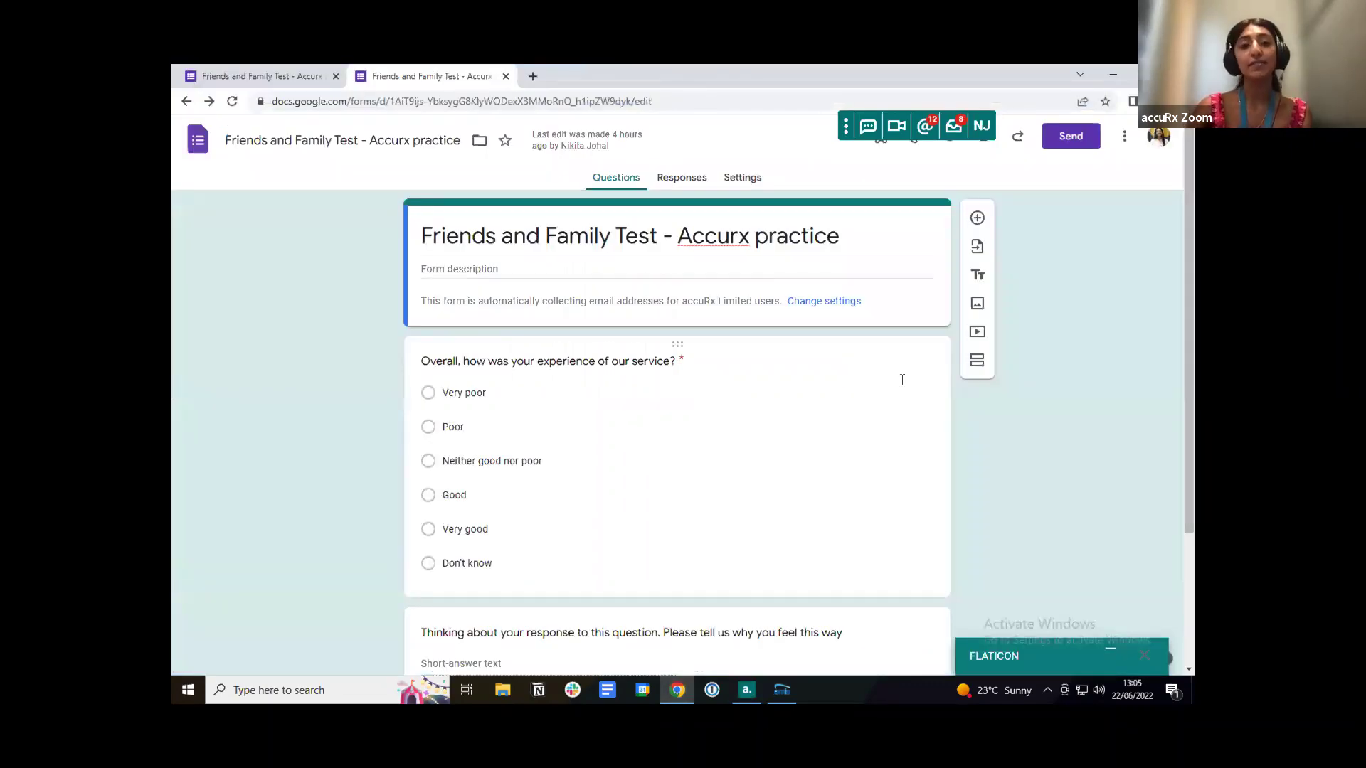
{"action": "scroll", "coordinate": [923, 399], "scroll_direction": "down", "scroll_amount": 1}
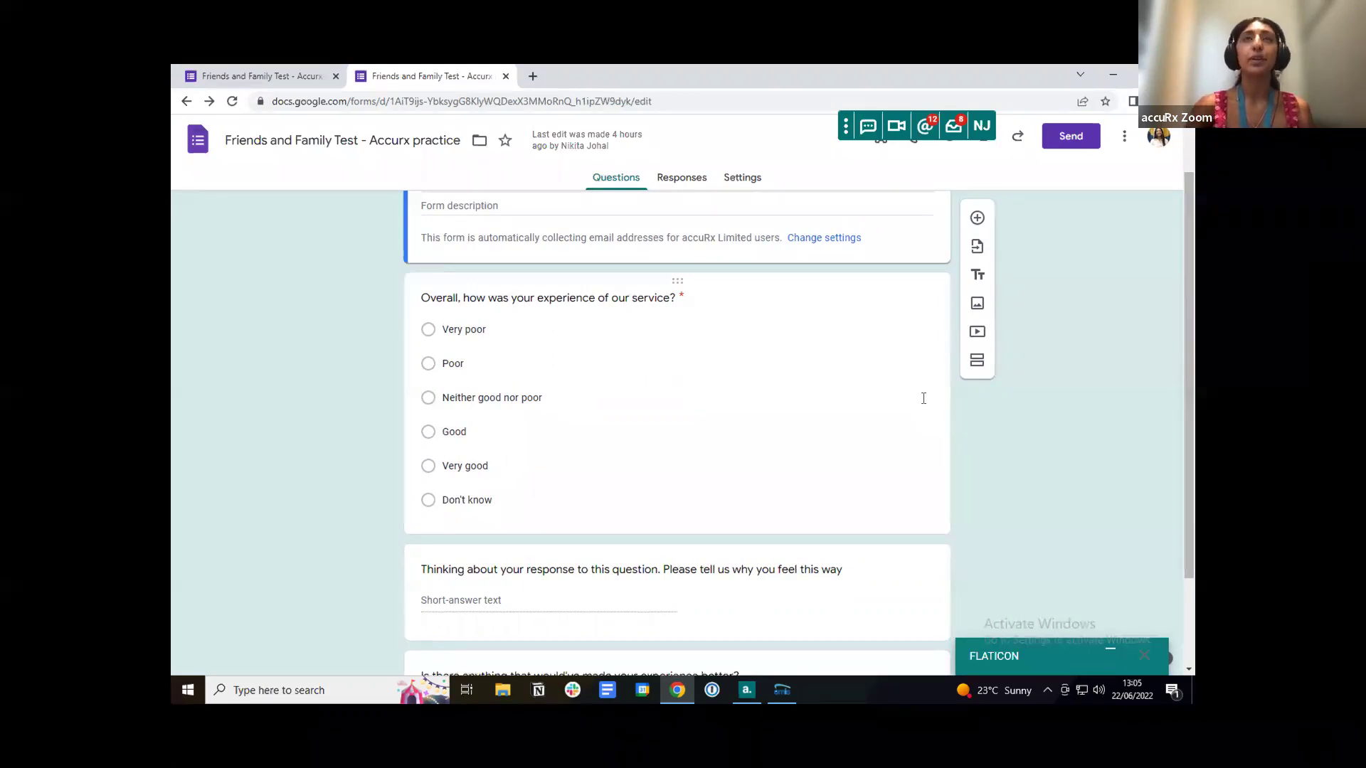
{"action": "scroll", "coordinate": [923, 399], "scroll_direction": "up", "scroll_amount": 1}
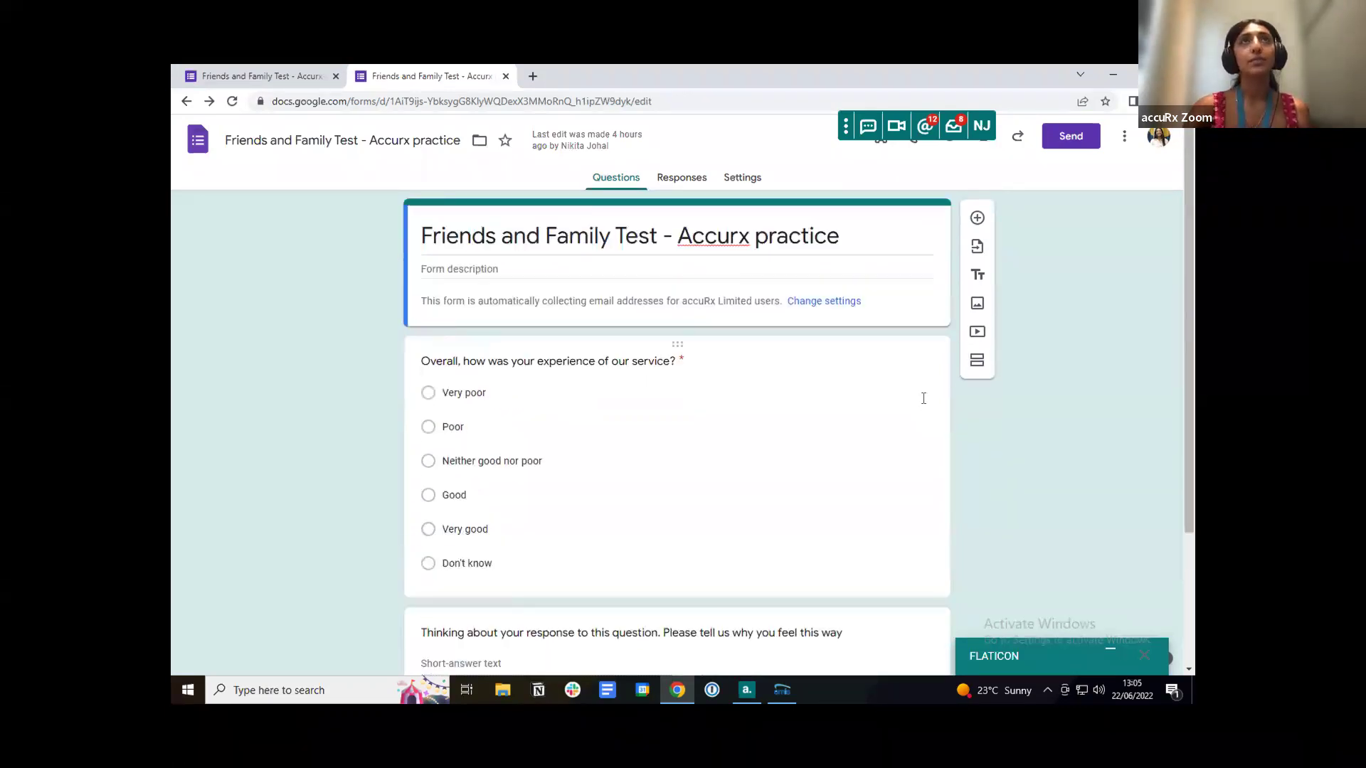
{"action": "scroll", "coordinate": [922, 398], "scroll_direction": "down", "scroll_amount": 1}
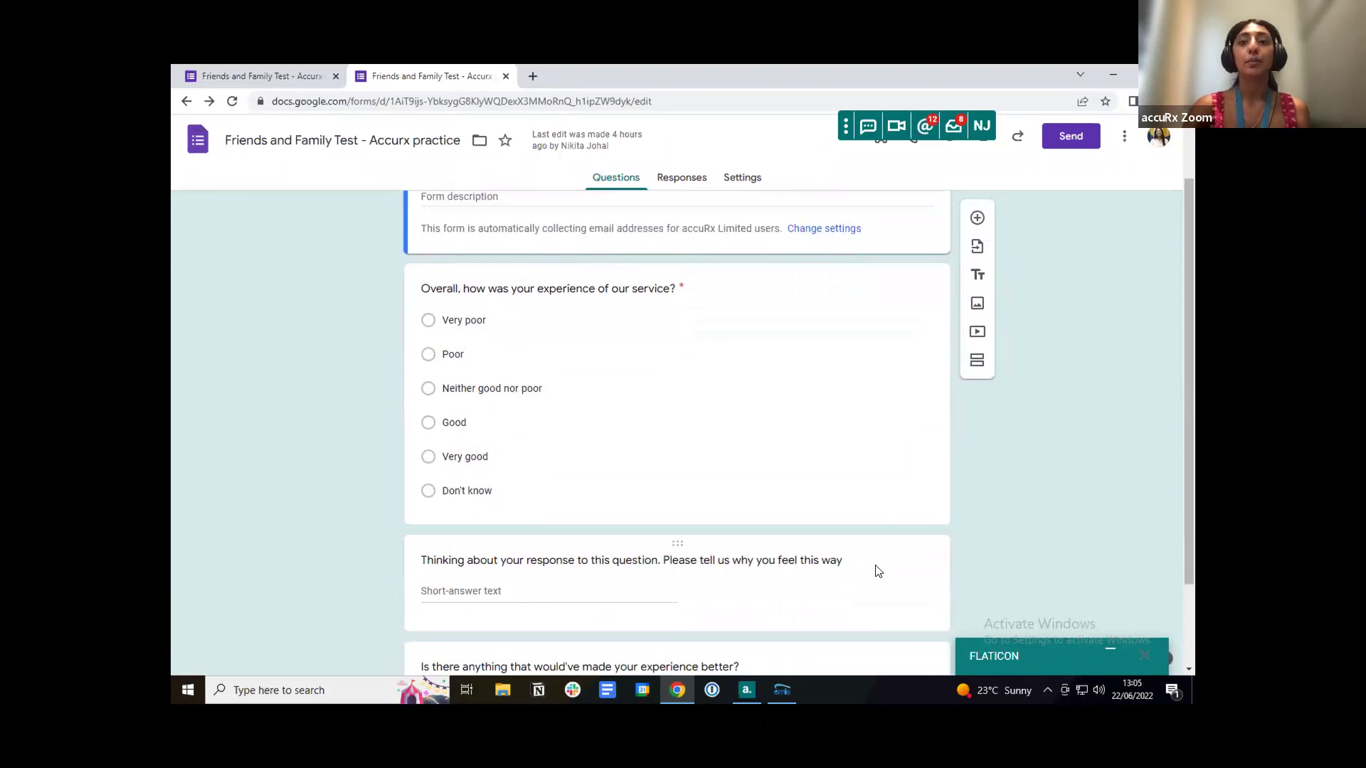
{"action": "scroll", "coordinate": [877, 569], "scroll_direction": "down", "scroll_amount": 2}
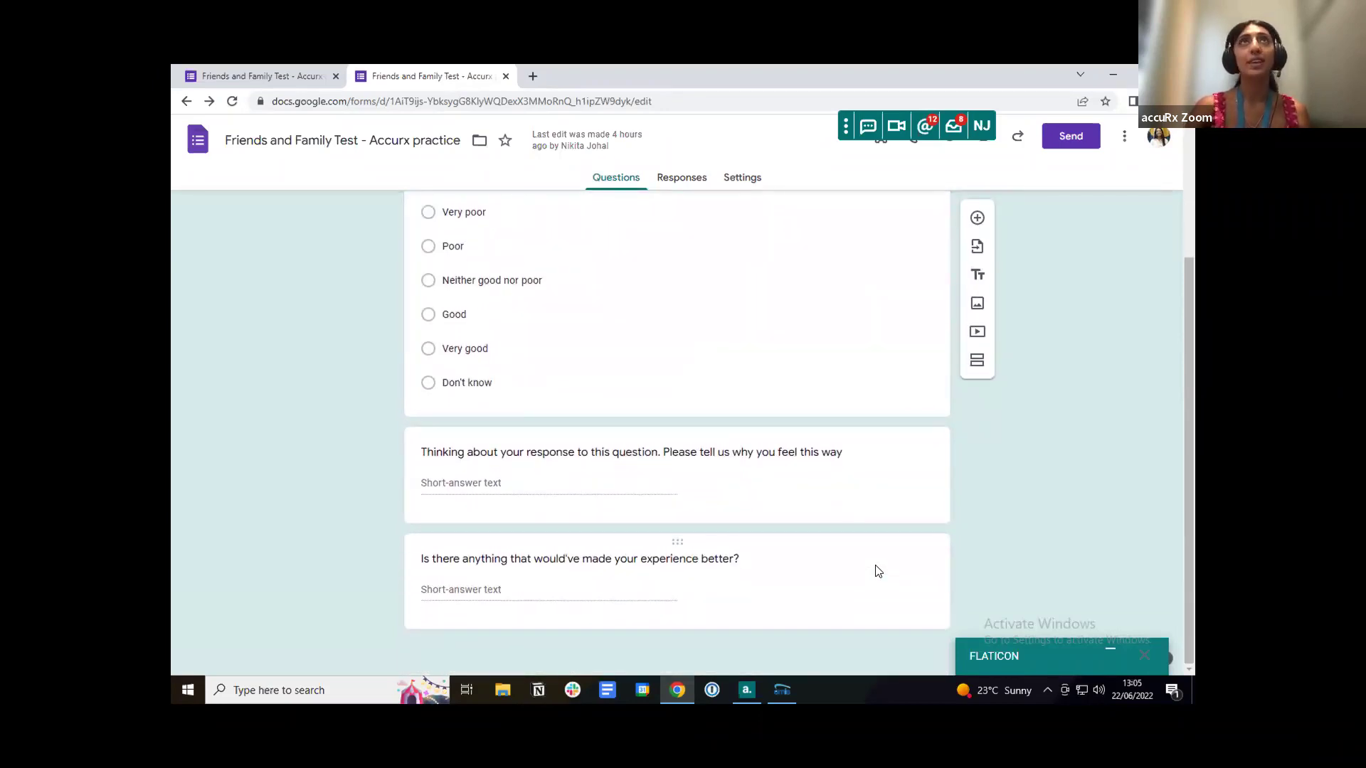
{"action": "scroll", "coordinate": [878, 571], "scroll_direction": "up", "scroll_amount": 3}
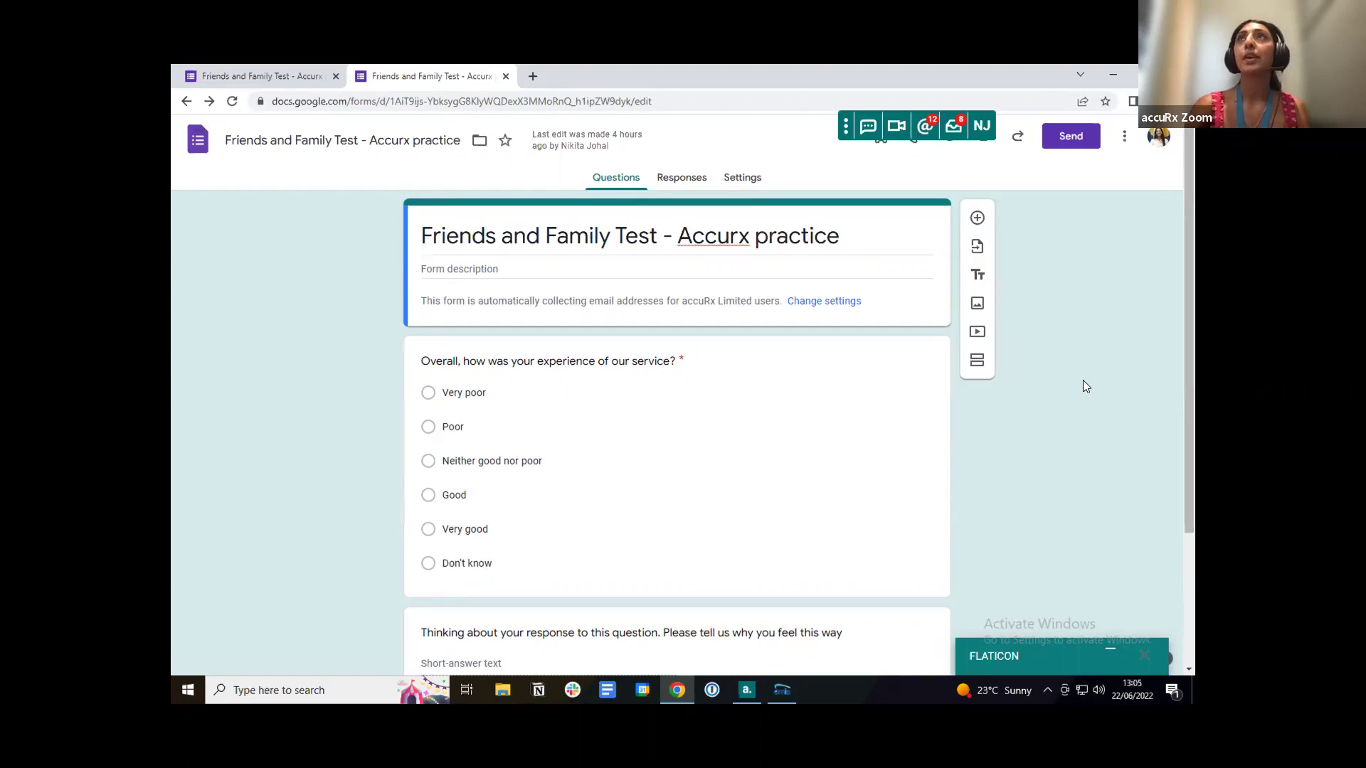
- Copy the Friends and Family Test form's send link with Shorten URL ticked, then close the dialog
{"action": "left_click", "coordinate": [1079, 145]}
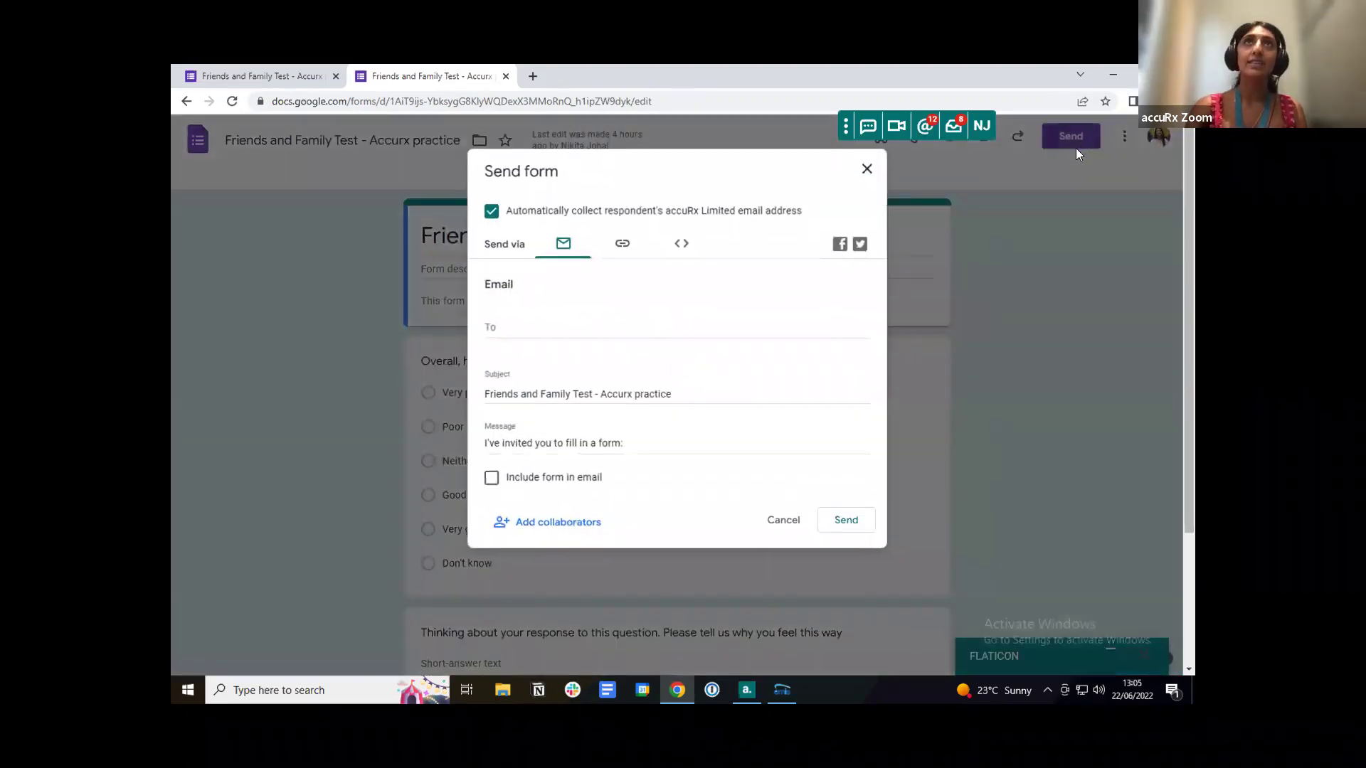
{"action": "left_click", "coordinate": [622, 247]}
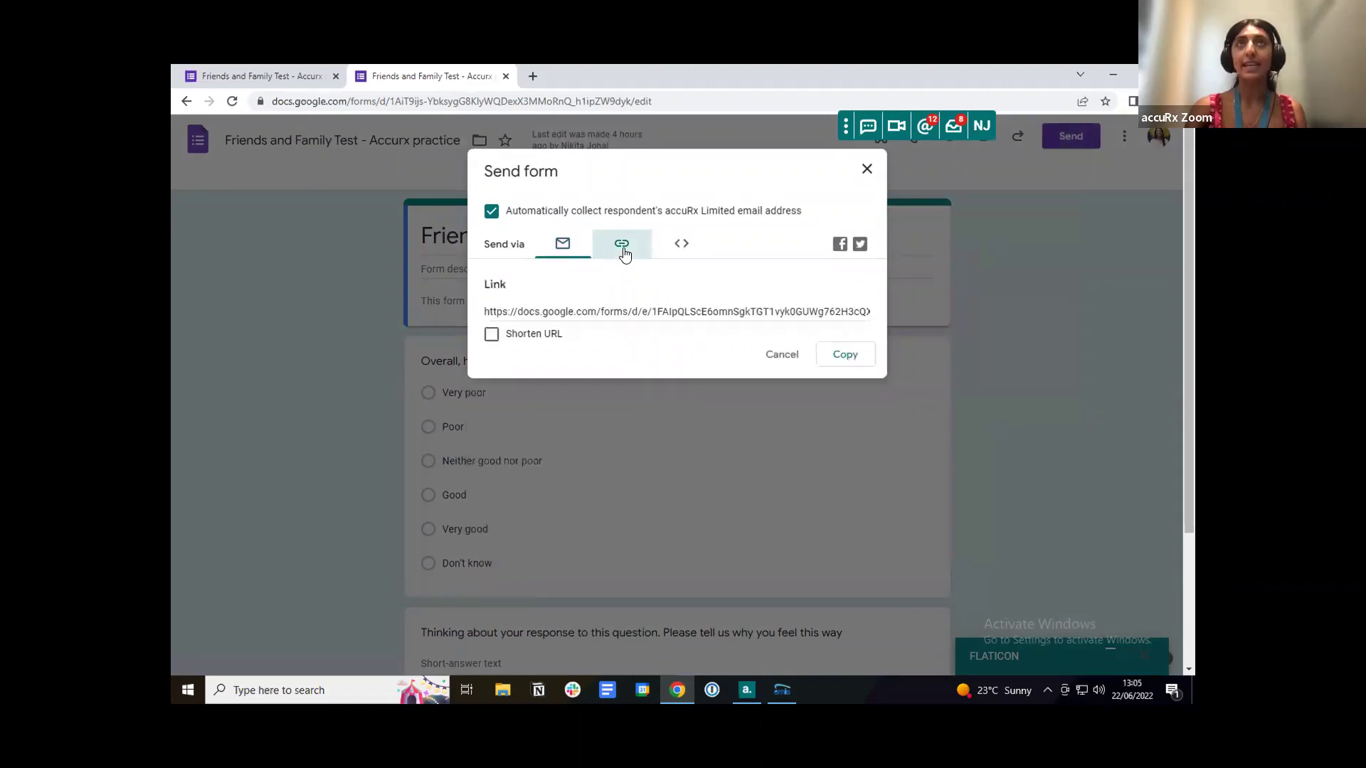
{"action": "left_click", "coordinate": [491, 336]}
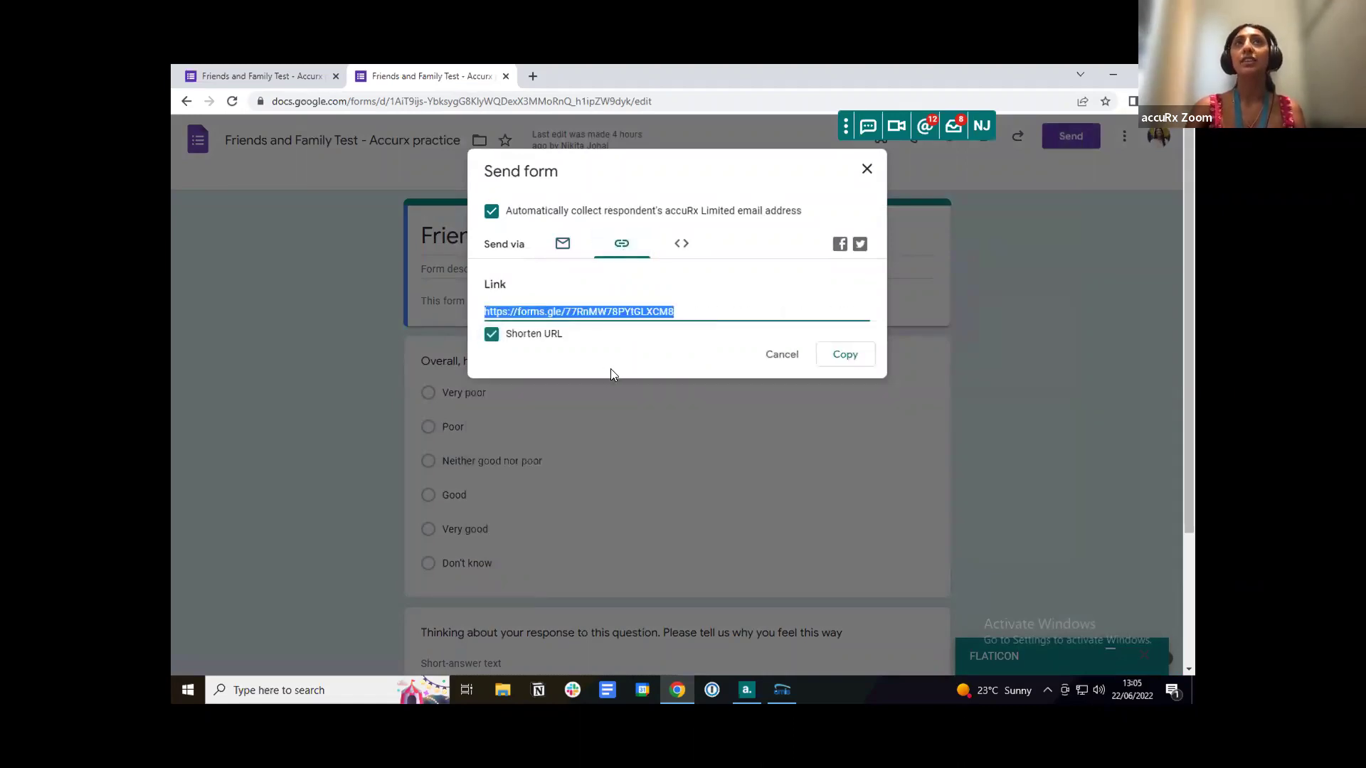
{"action": "left_click", "coordinate": [858, 356]}
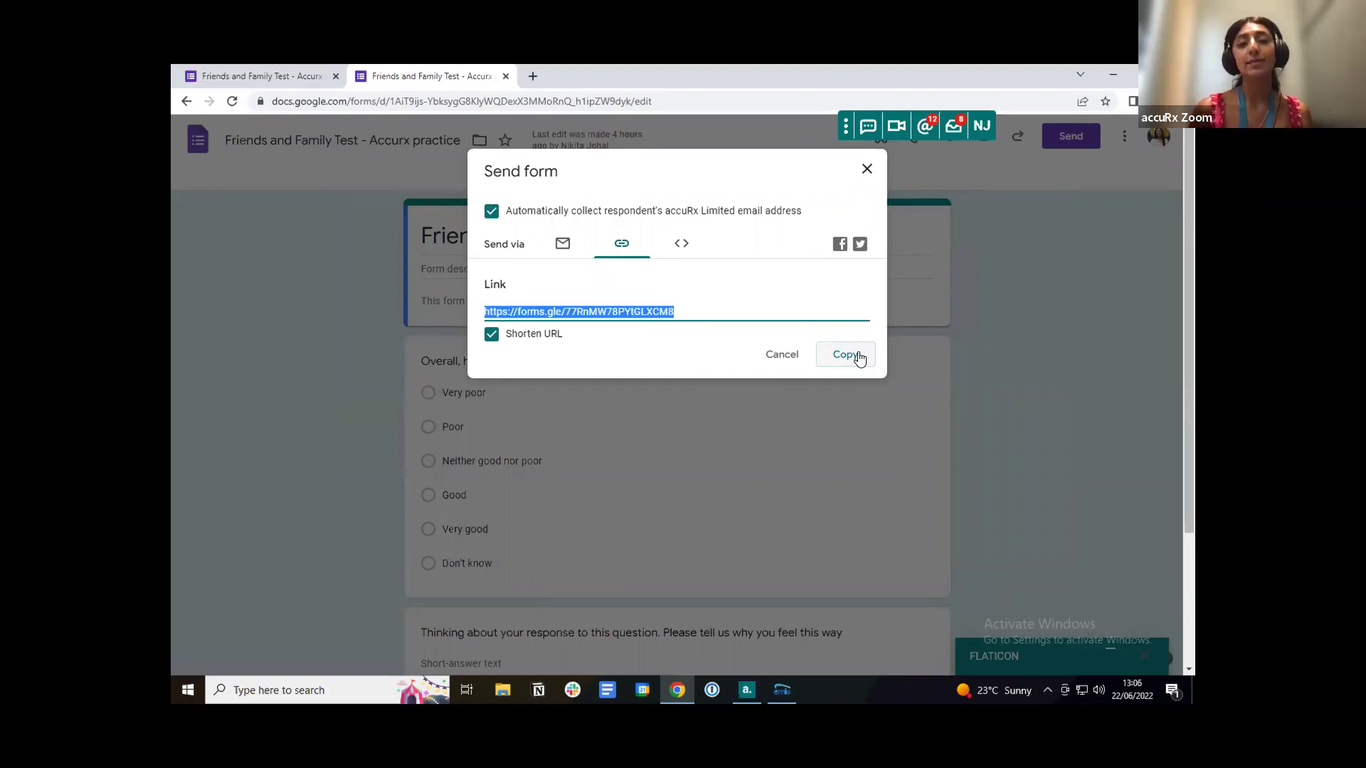
{"action": "left_click", "coordinate": [867, 170]}
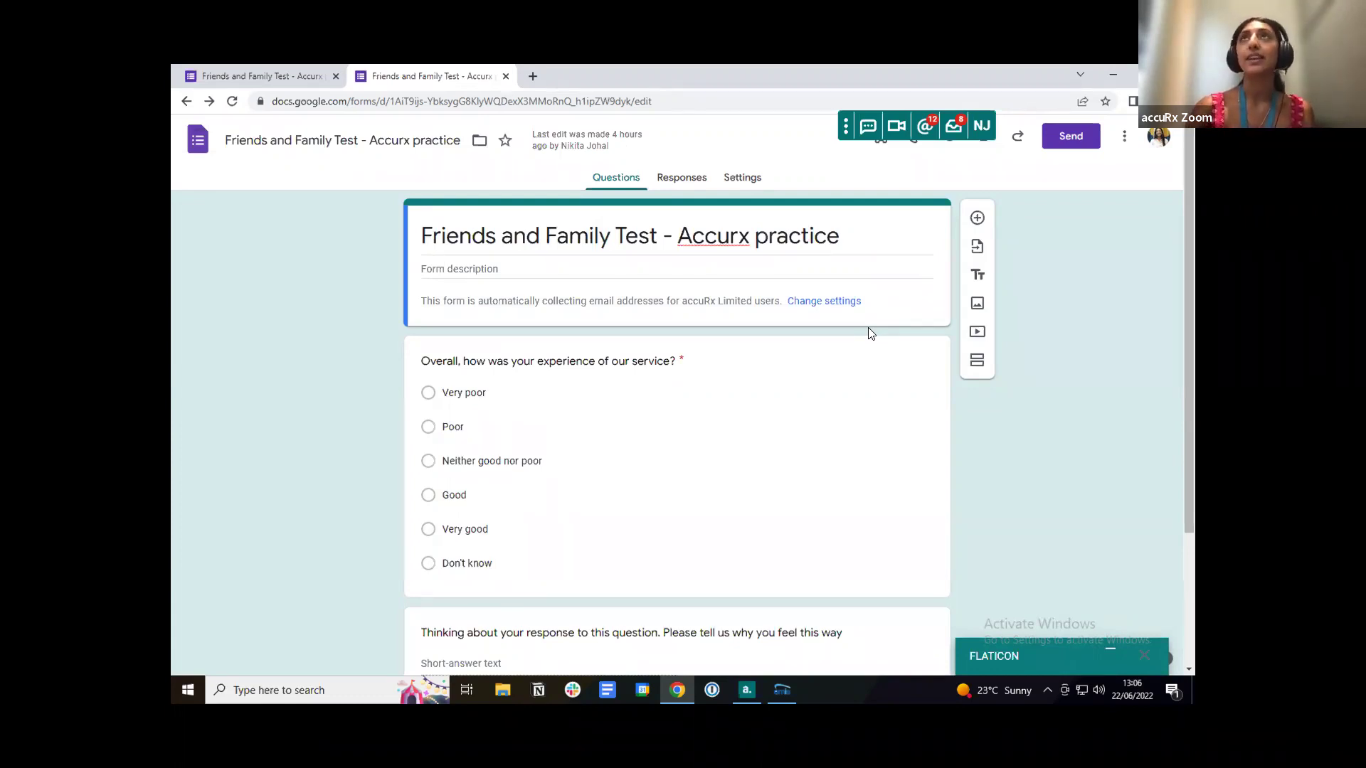
- Back in EMIS Web, open Manage Organisation for Accurx Practice (29392) from the NJ account menu
{"action": "left_click_drag", "start_coordinate": [852, 123], "coordinate": [858, 162]}
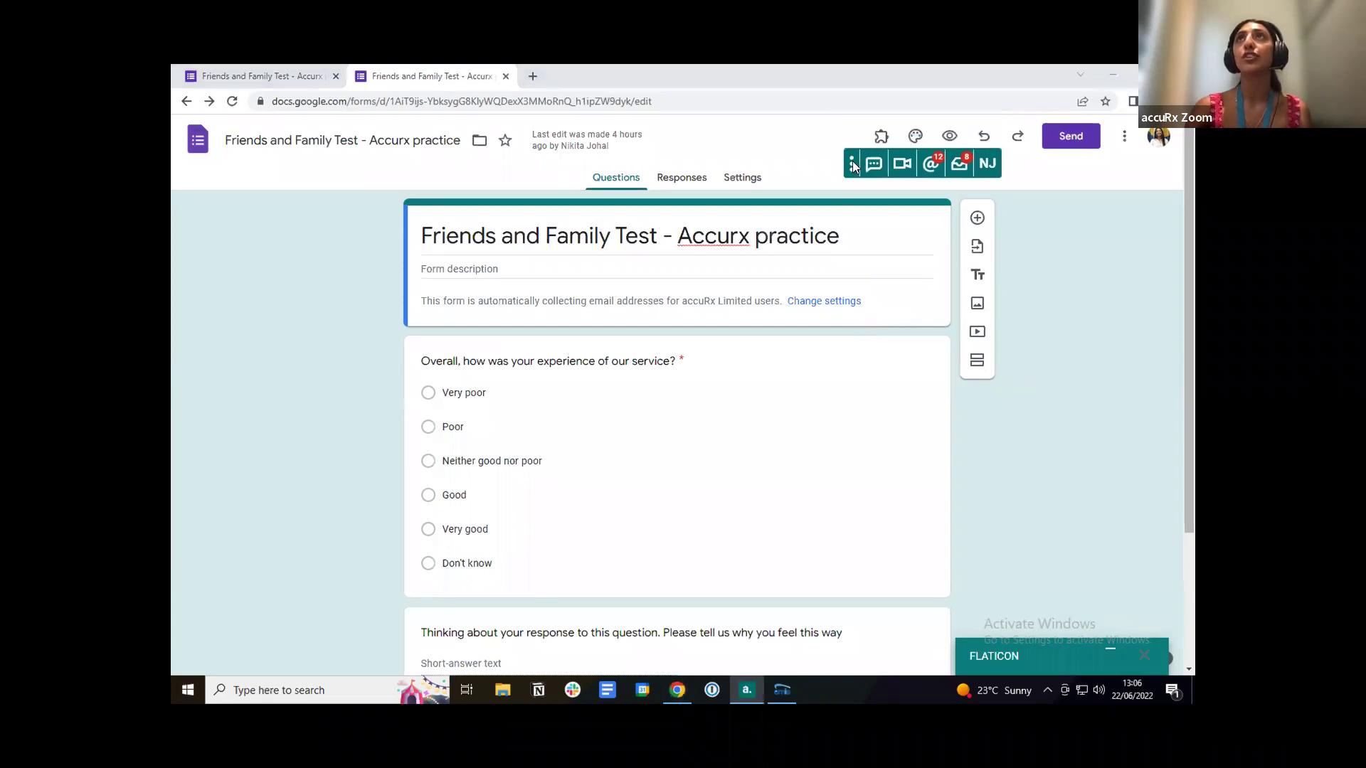
{"action": "left_click", "coordinate": [1097, 76]}
{"action": "key", "text": "alt+Tab"}
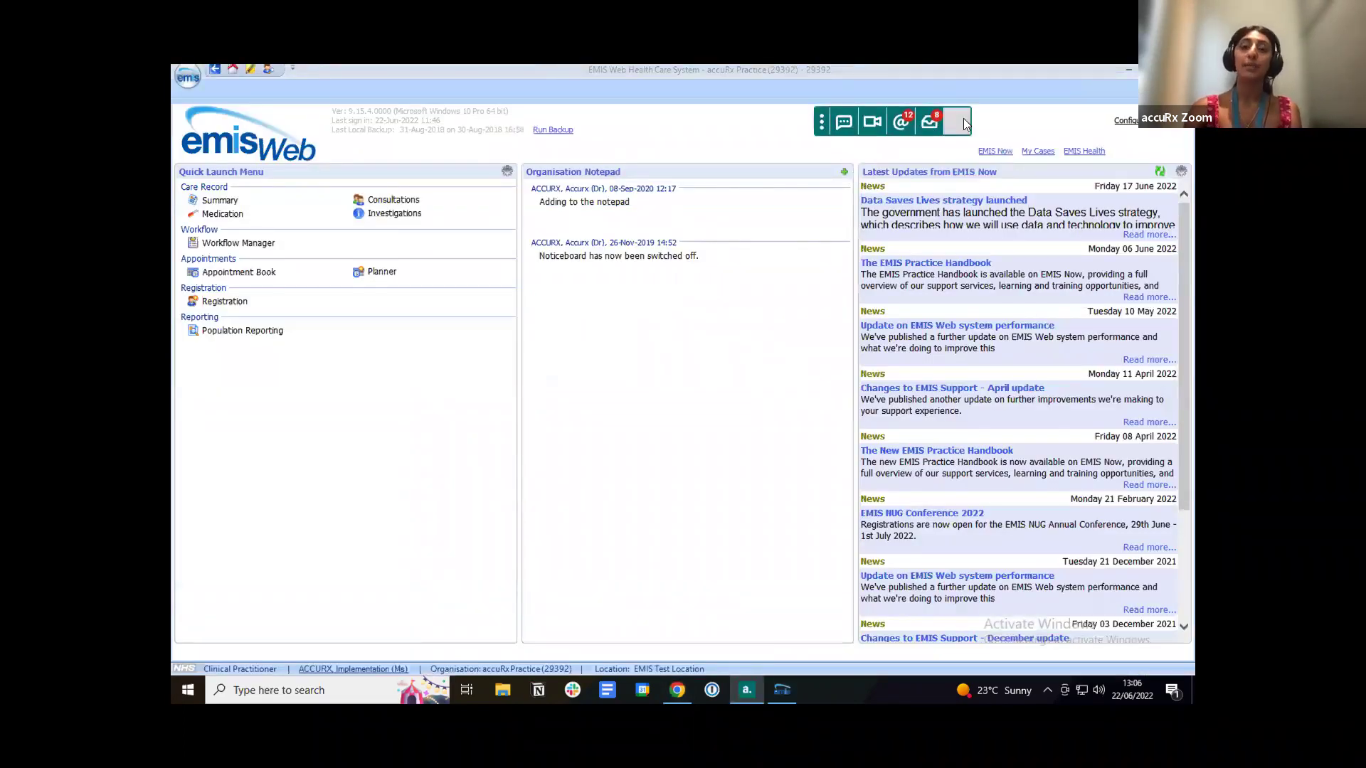
{"action": "left_click", "coordinate": [961, 123]}
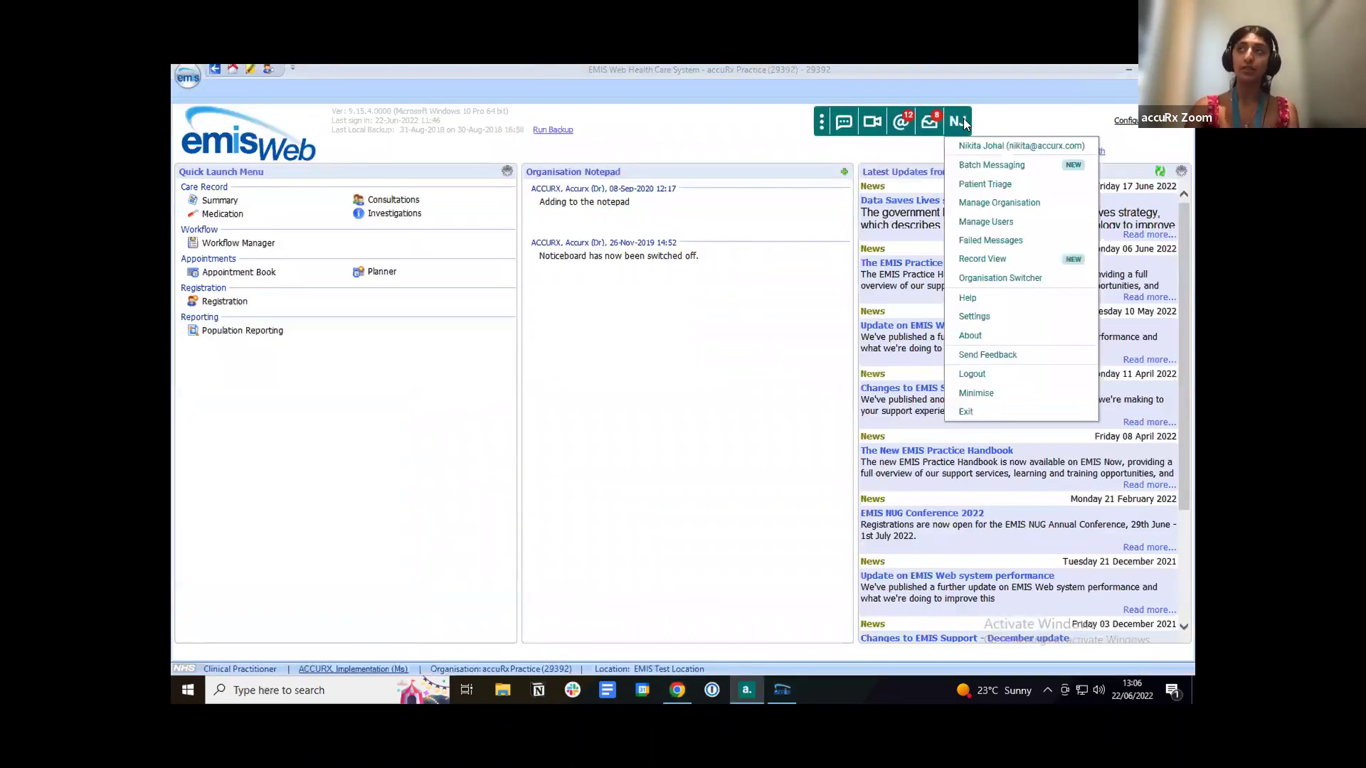
{"action": "left_click", "coordinate": [1050, 214]}
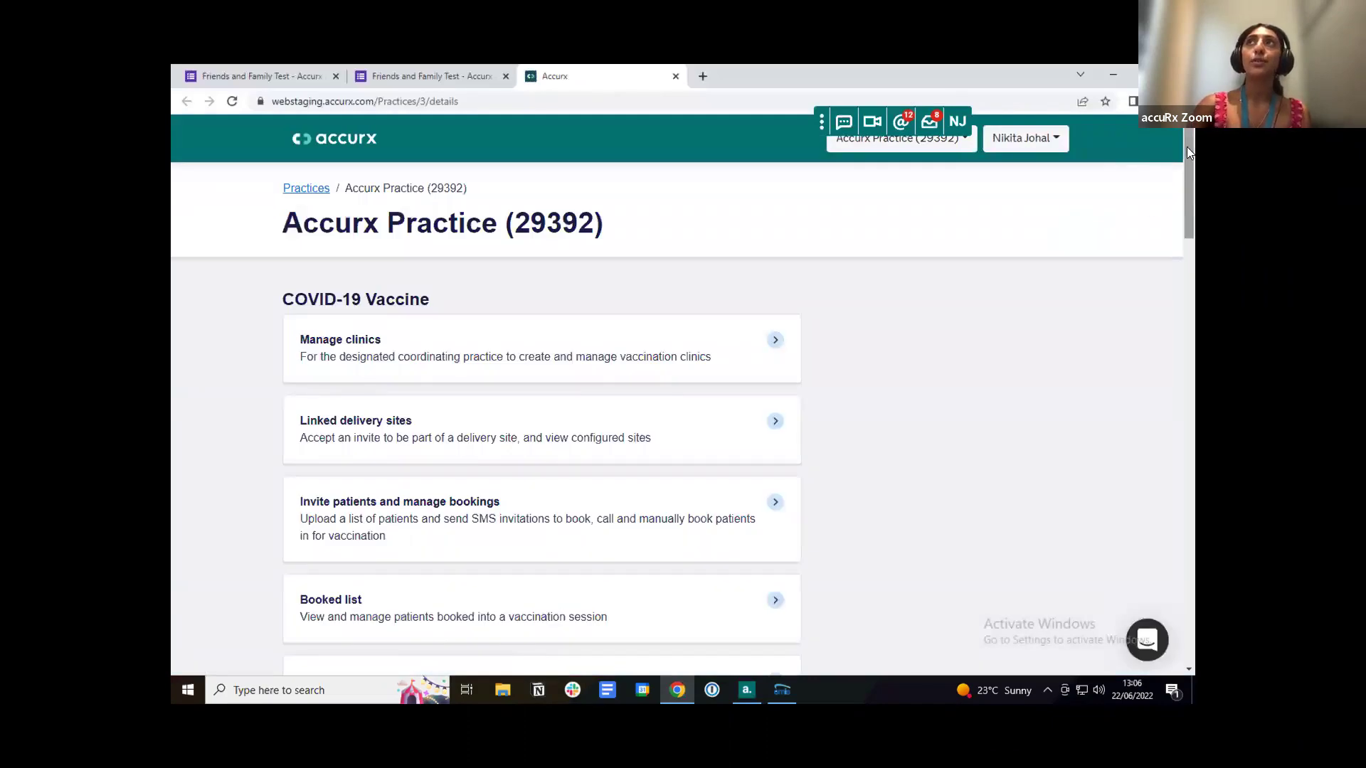
- Open the Appointment Reminders page for Accurx Practice (29392)
{"action": "left_click_drag", "start_coordinate": [1186, 147], "coordinate": [1165, 400]}
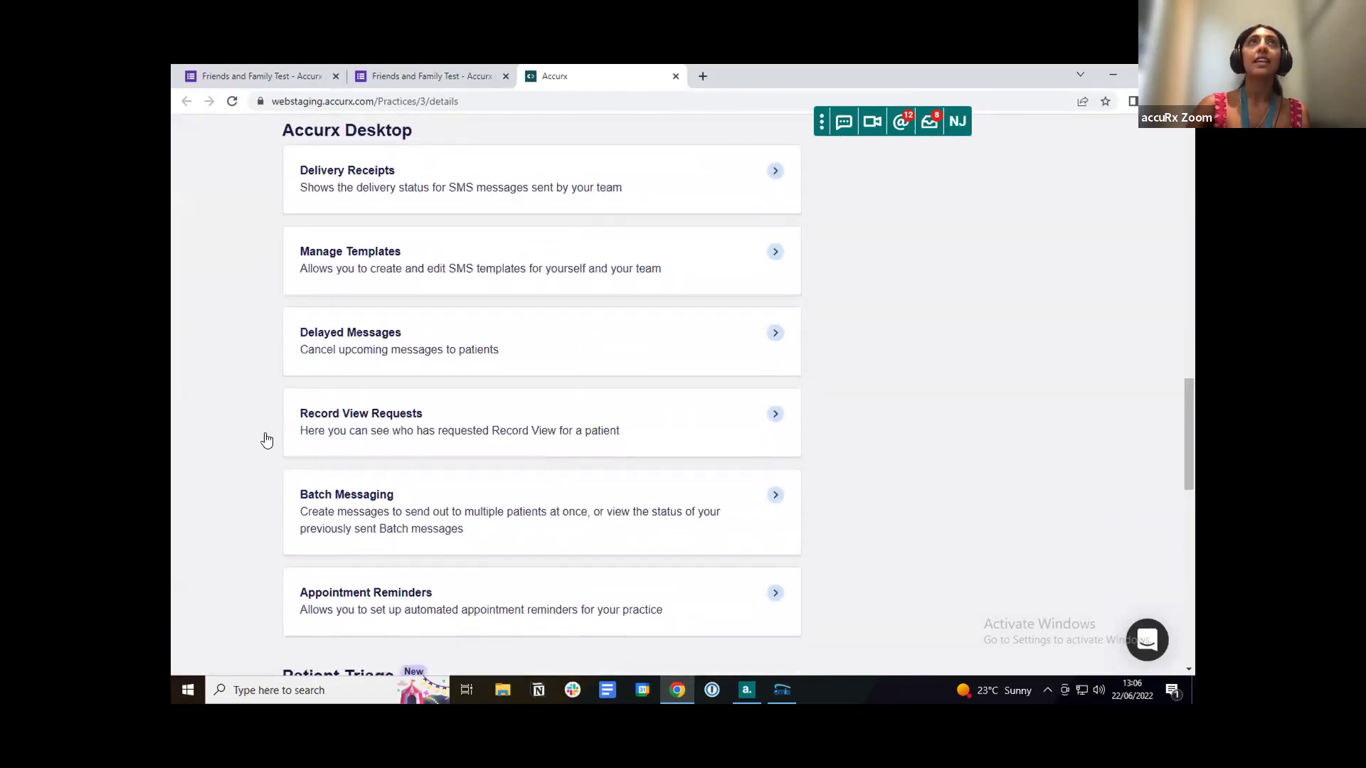
{"action": "left_click", "coordinate": [468, 613]}
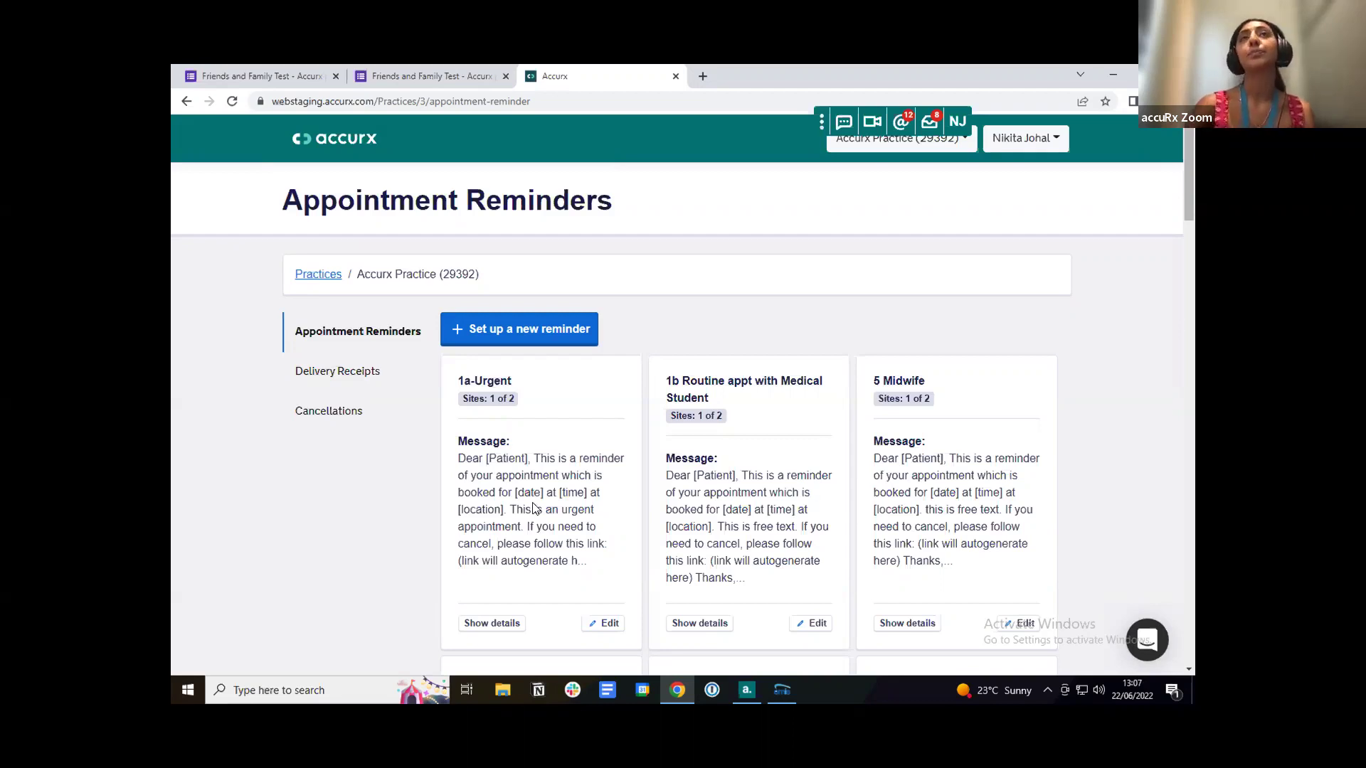
- Start a new reminder targeting both sites: EMIS Test Location and AccuRx Office
{"action": "left_click", "coordinate": [557, 333]}
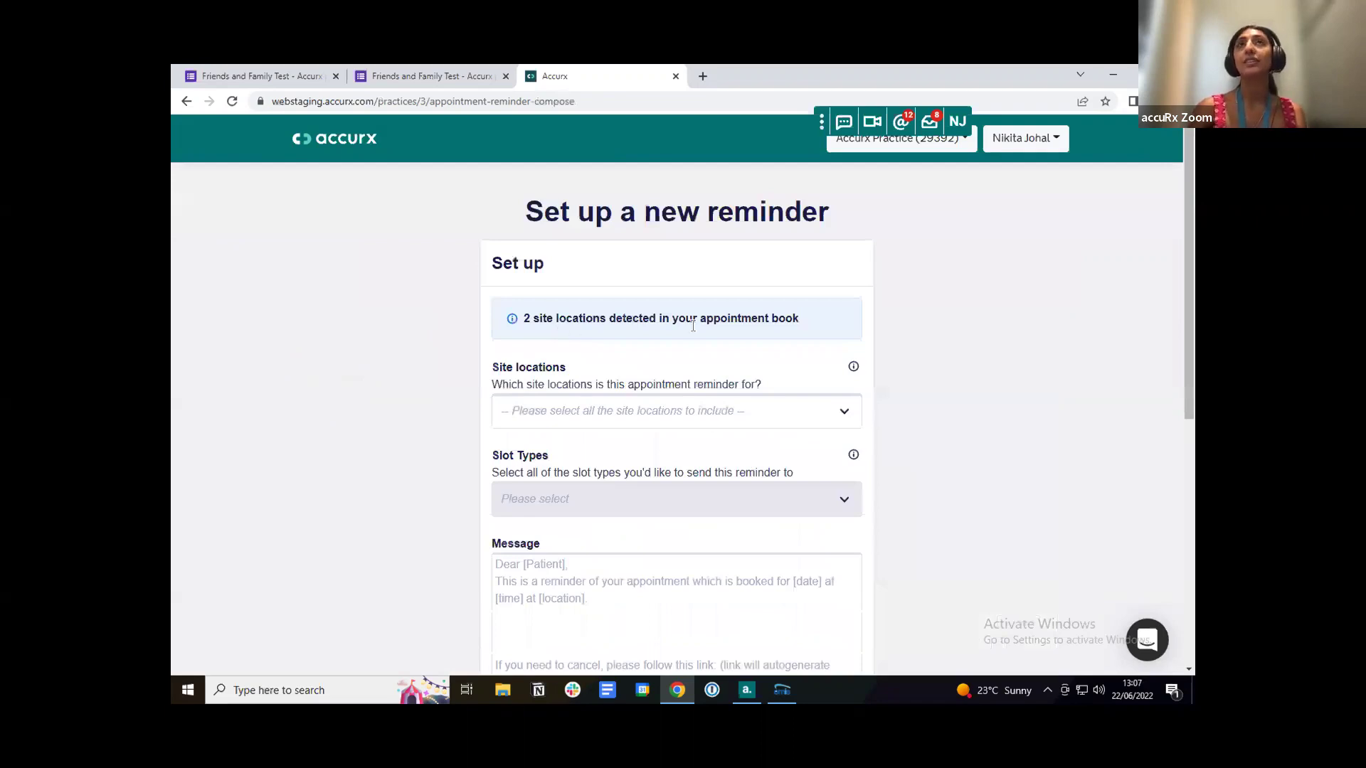
{"action": "scroll", "coordinate": [806, 400], "scroll_direction": "down", "scroll_amount": 1}
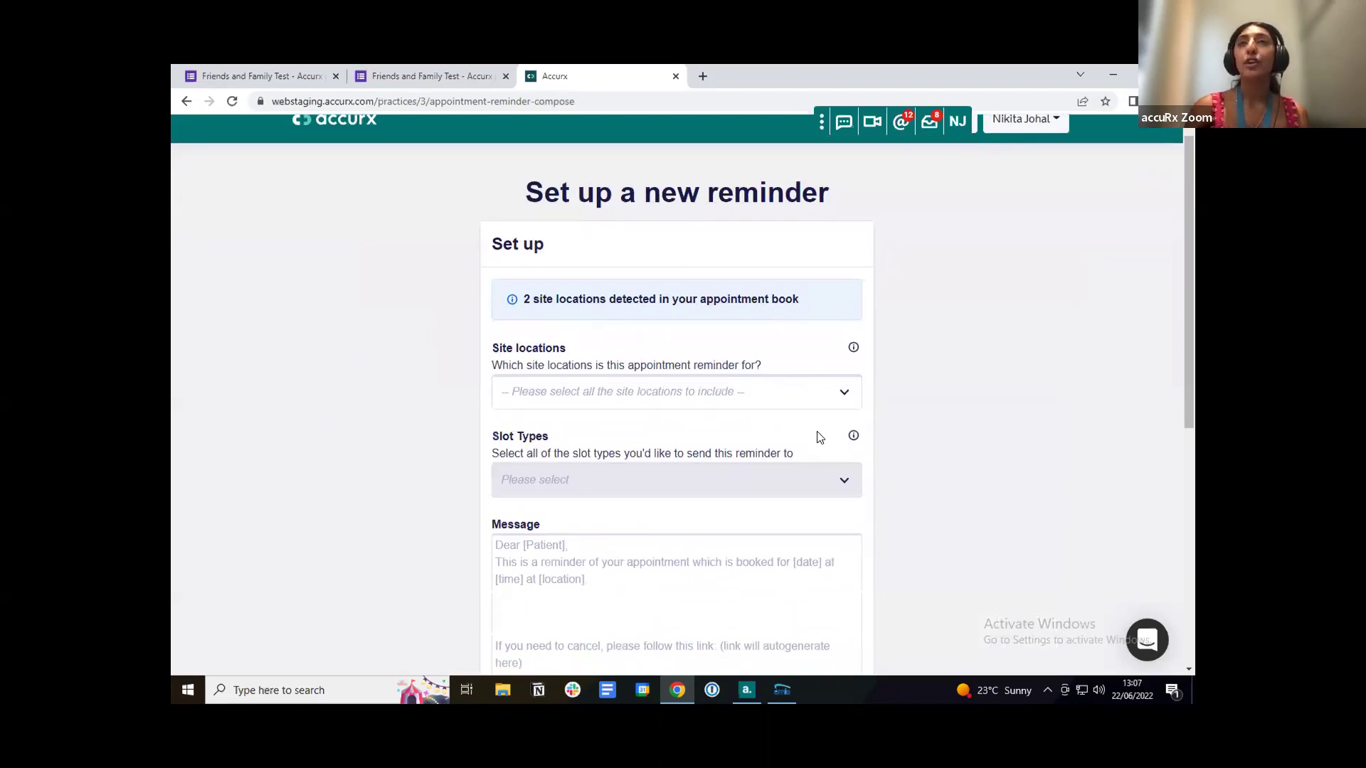
{"action": "left_click", "coordinate": [749, 402]}
{"action": "left_click", "coordinate": [737, 492]}
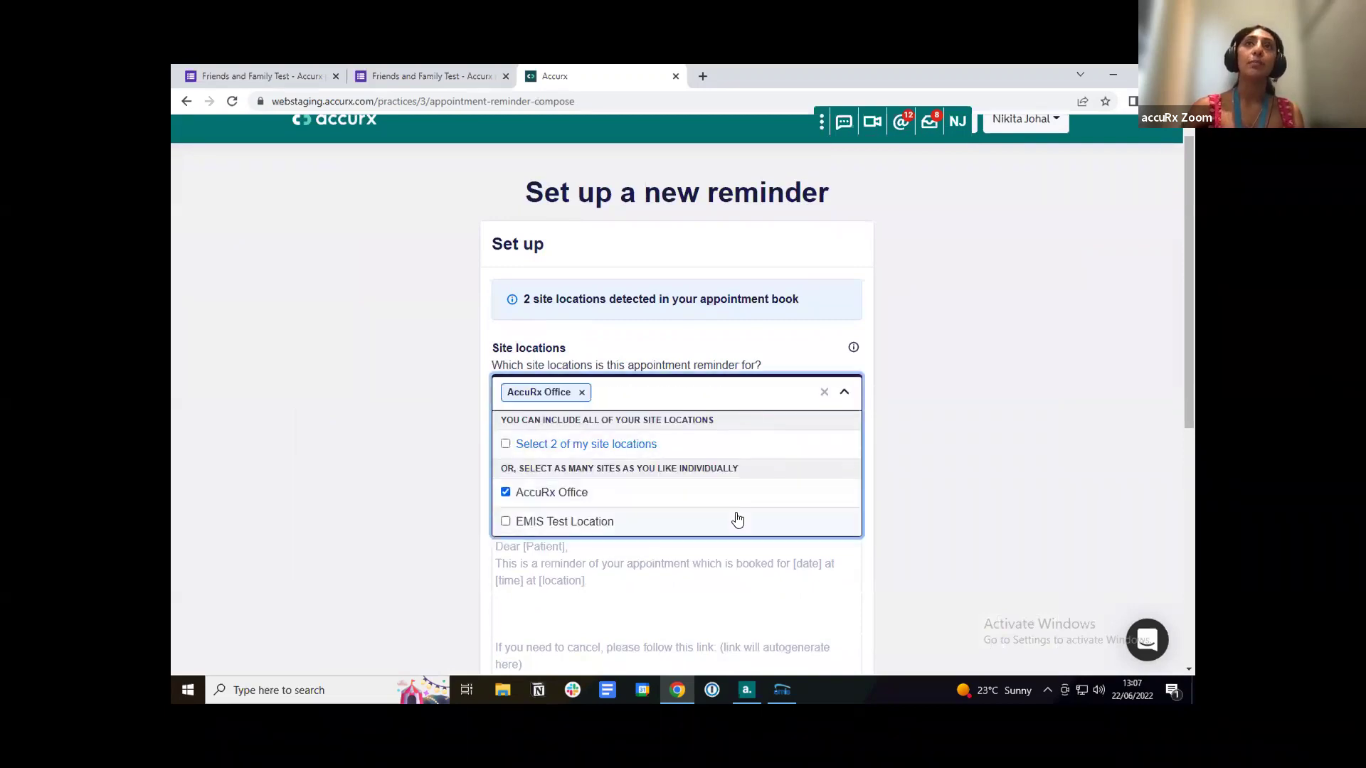
{"action": "left_click", "coordinate": [737, 520]}
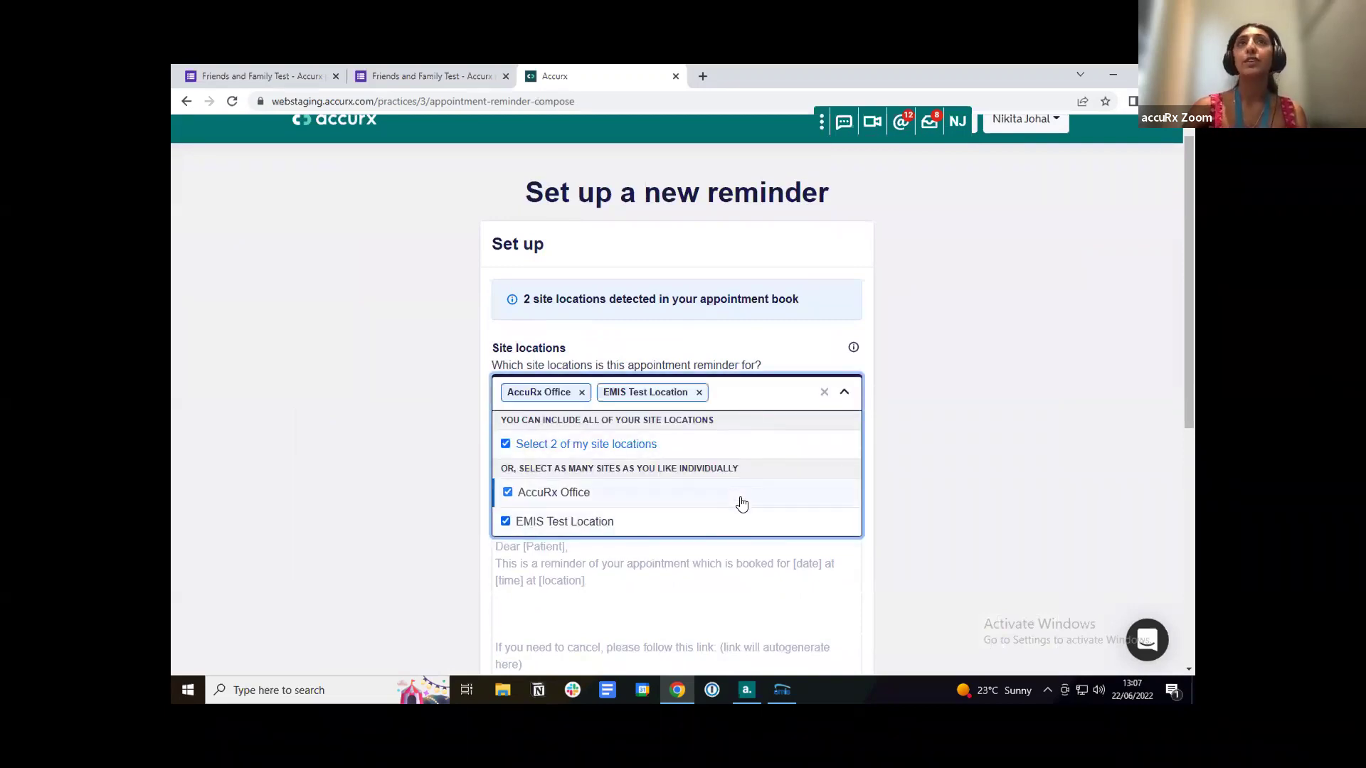
{"action": "left_click", "coordinate": [741, 500]}
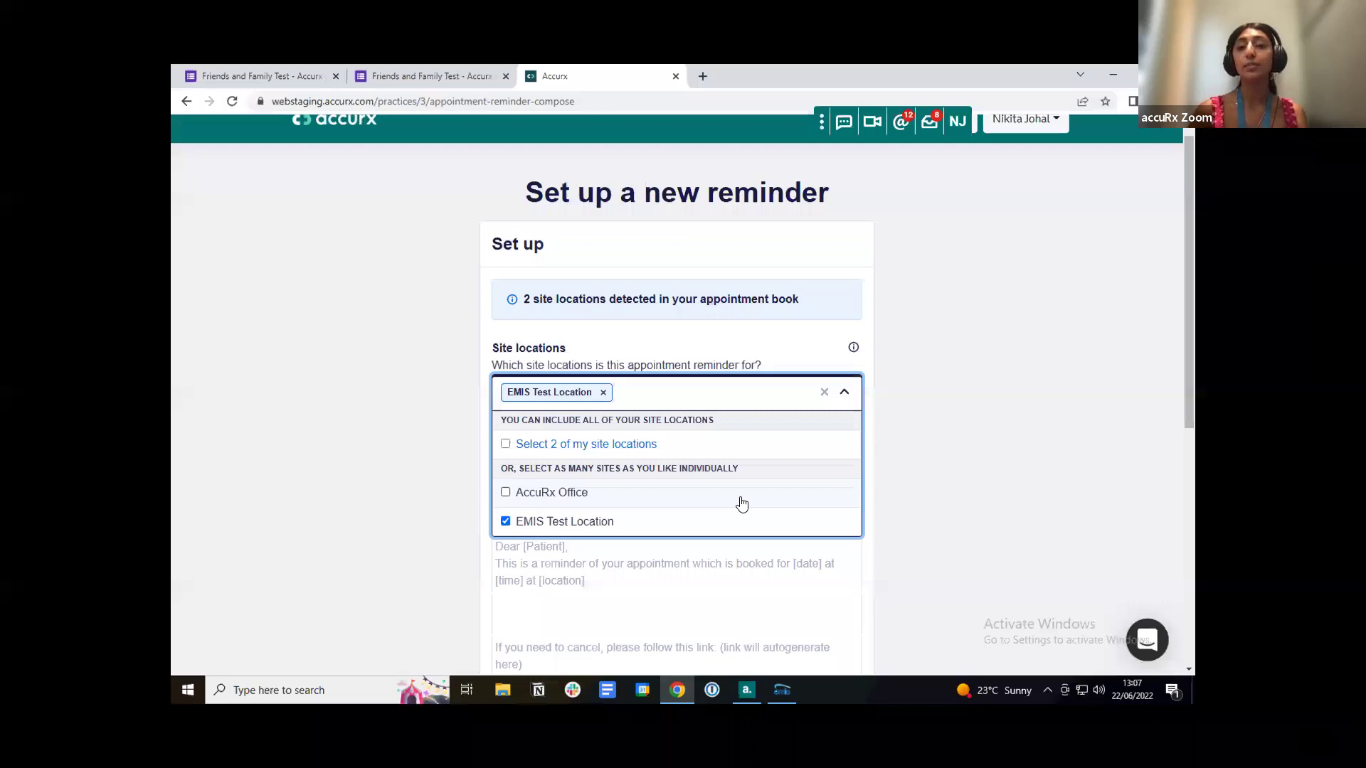
{"action": "left_click", "coordinate": [742, 505]}
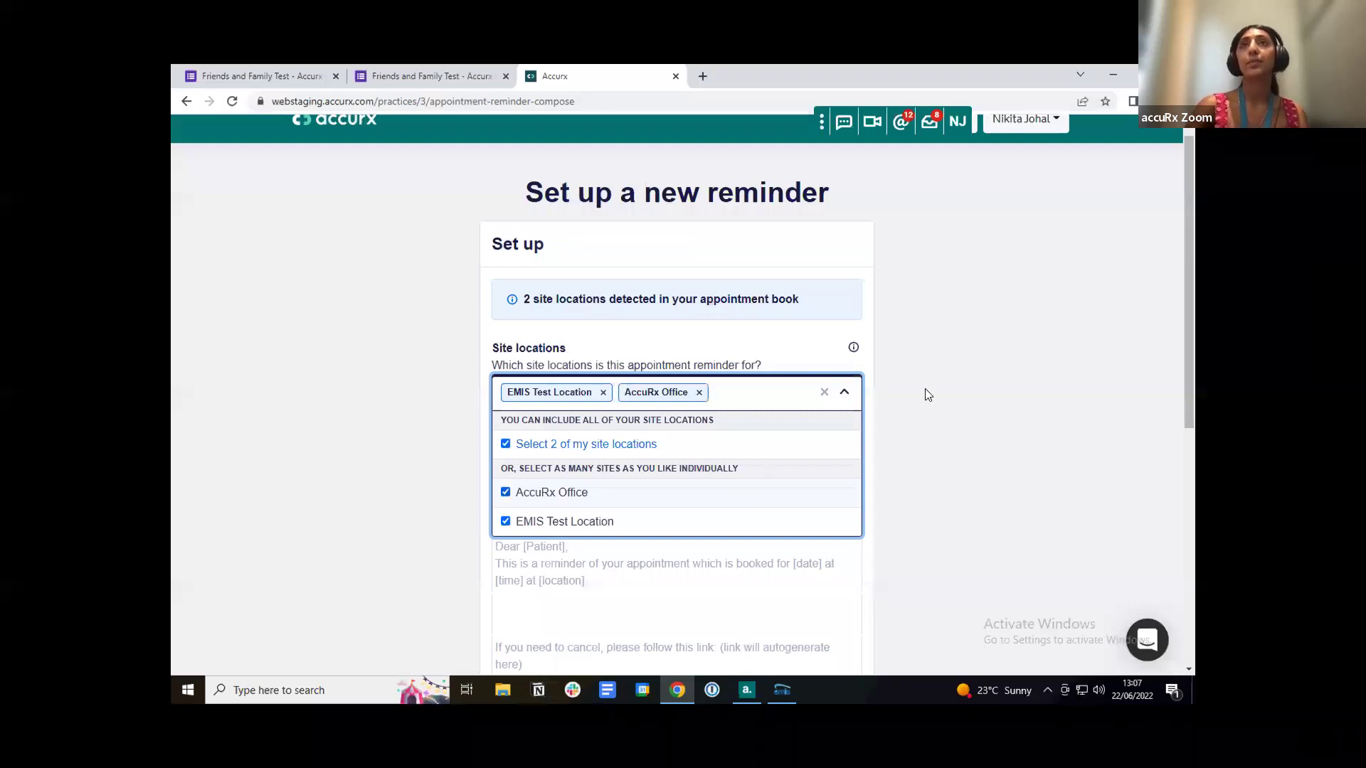
{"action": "left_click", "coordinate": [925, 388]}
- Select slot types Asthma, 8A Smear, 8.Nurse, Routine telephone GP and Telephone
{"action": "scroll", "coordinate": [925, 389], "scroll_direction": "down", "scroll_amount": 1}
{"action": "left_click", "coordinate": [795, 396]}
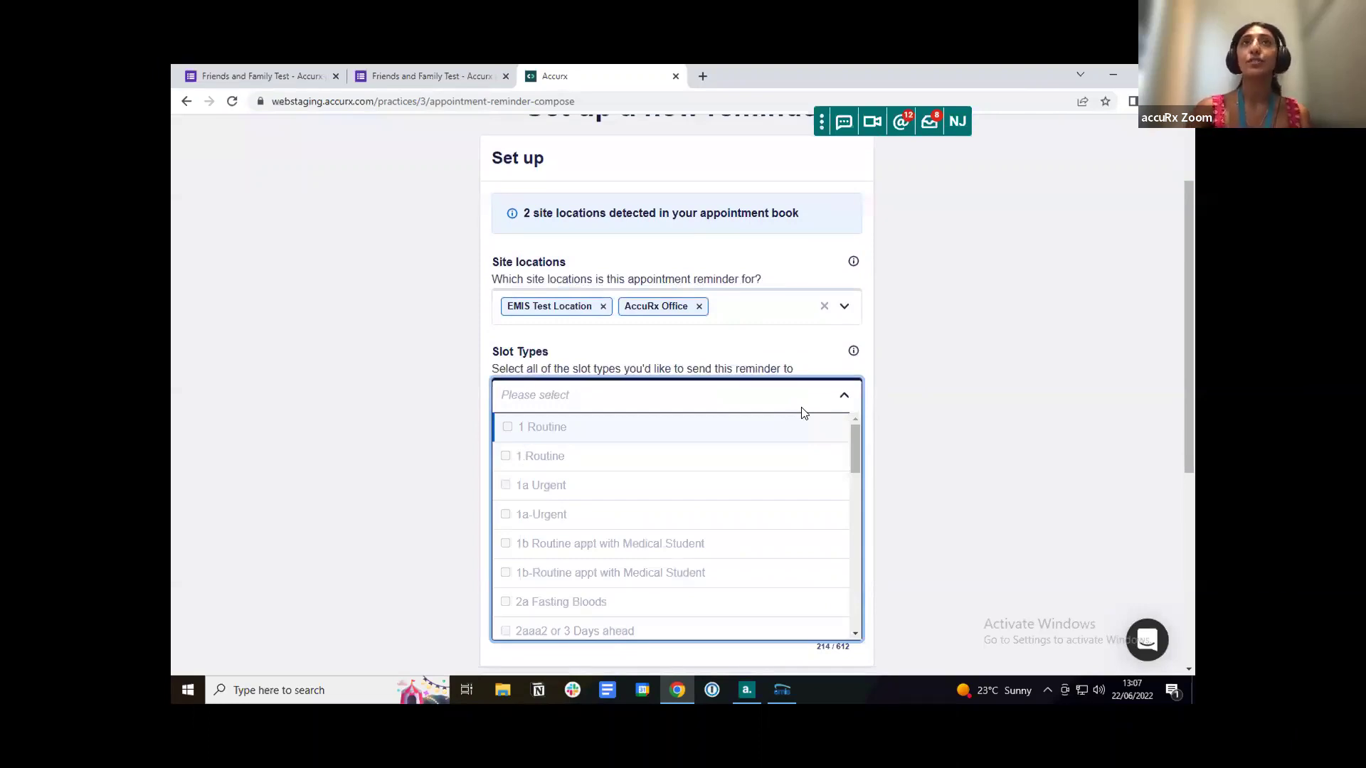
{"action": "left_click_drag", "start_coordinate": [856, 441], "coordinate": [853, 523]}
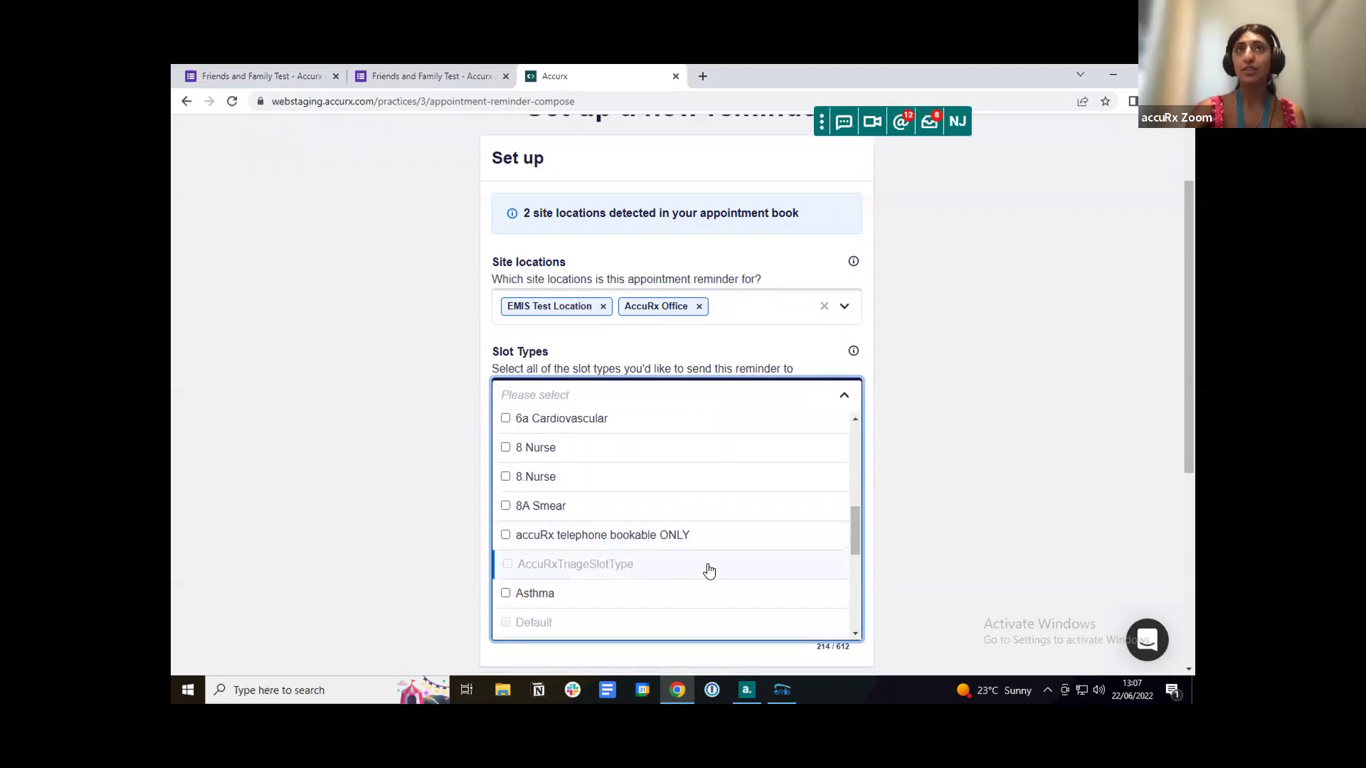
{"action": "left_click", "coordinate": [699, 594]}
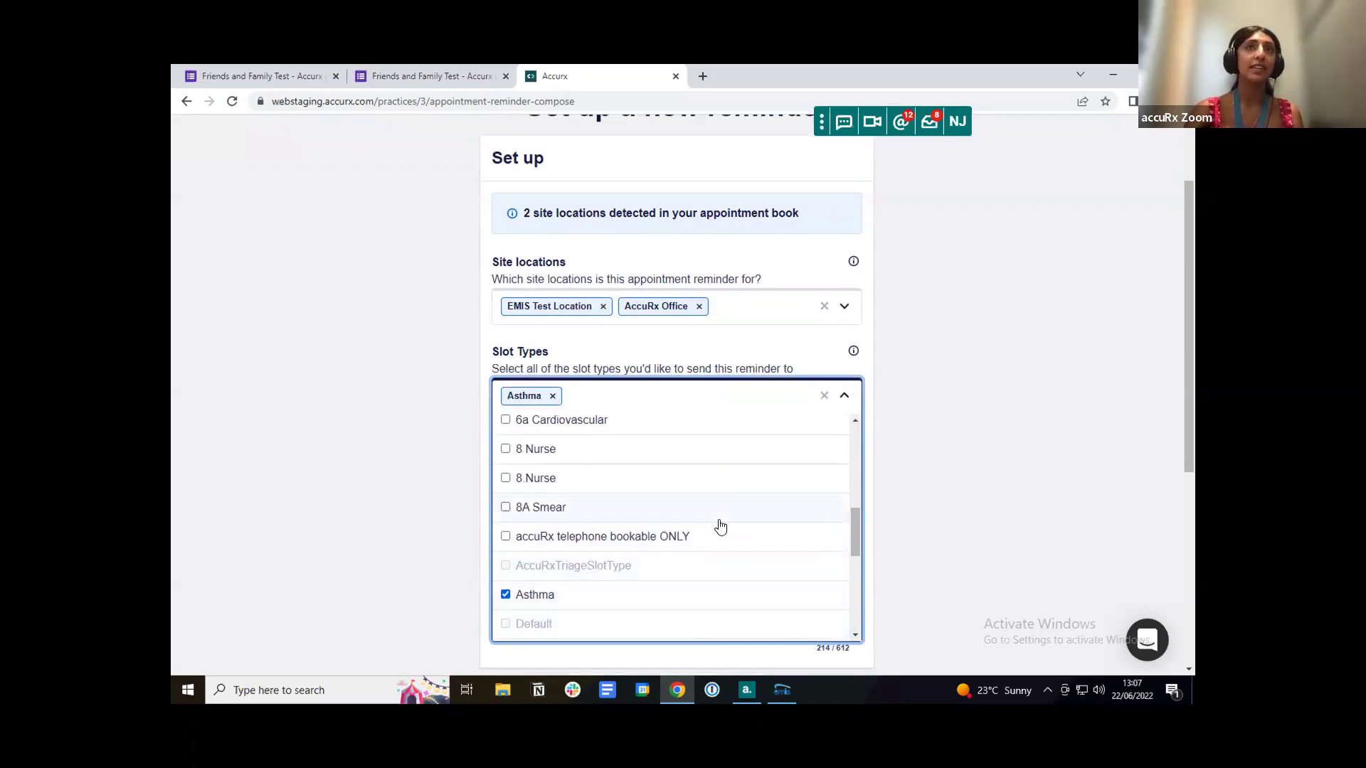
{"action": "left_click", "coordinate": [720, 518]}
{"action": "left_click", "coordinate": [710, 475]}
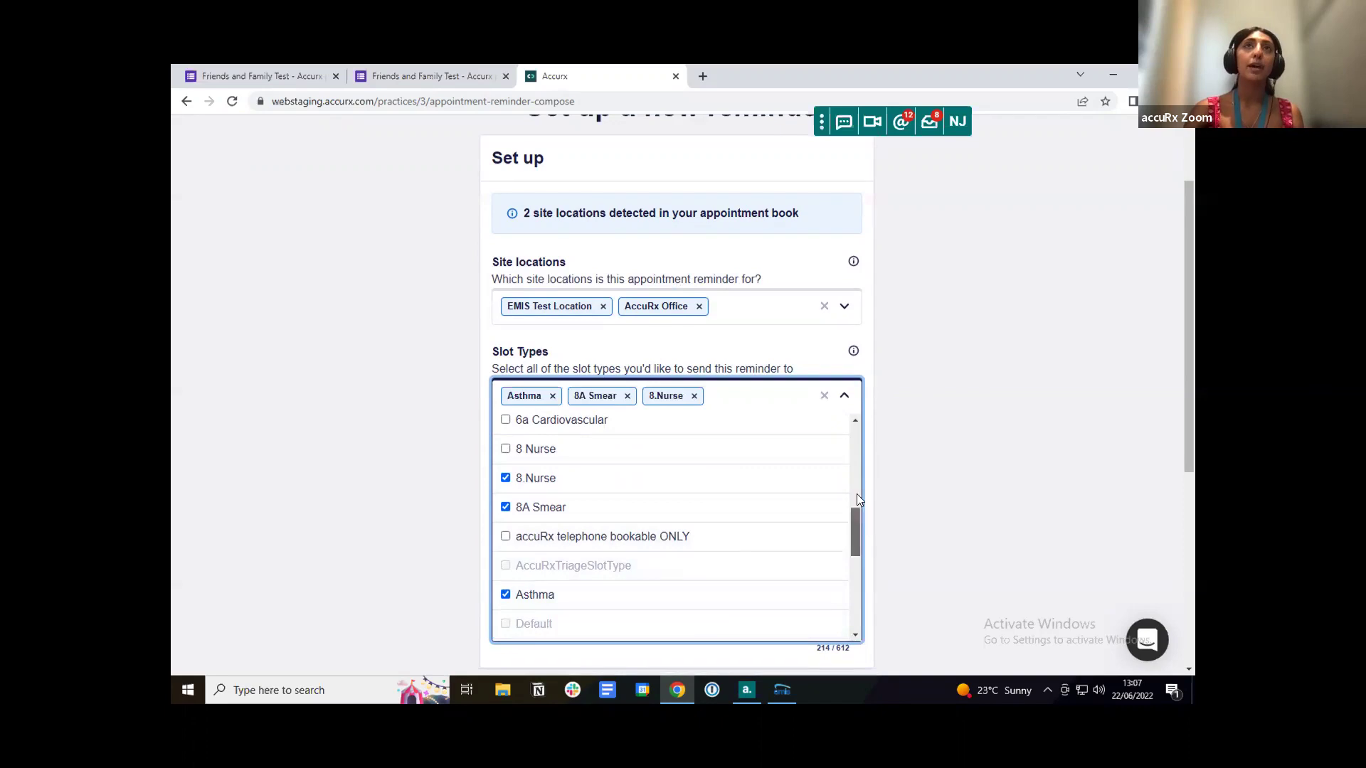
{"action": "left_click_drag", "start_coordinate": [856, 499], "coordinate": [856, 465]}
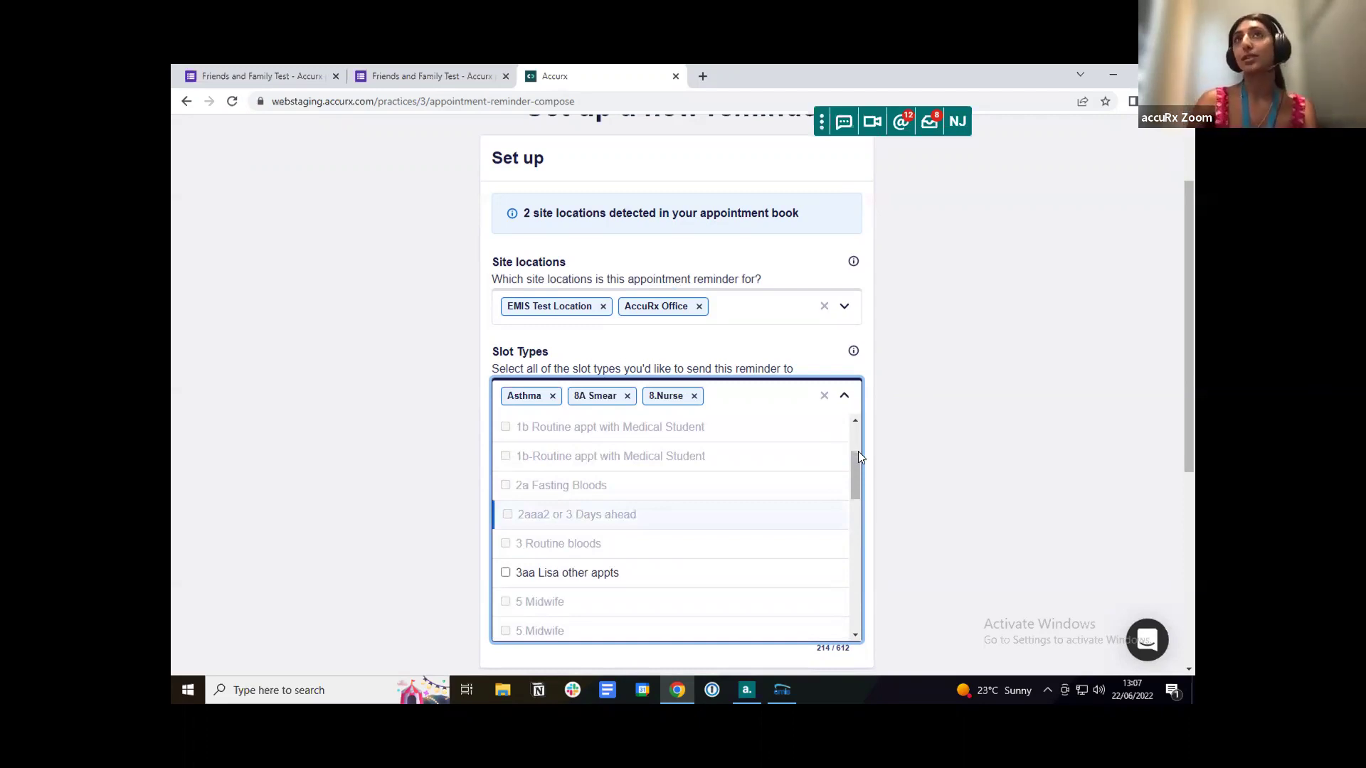
{"action": "left_click_drag", "start_coordinate": [857, 478], "coordinate": [860, 562]}
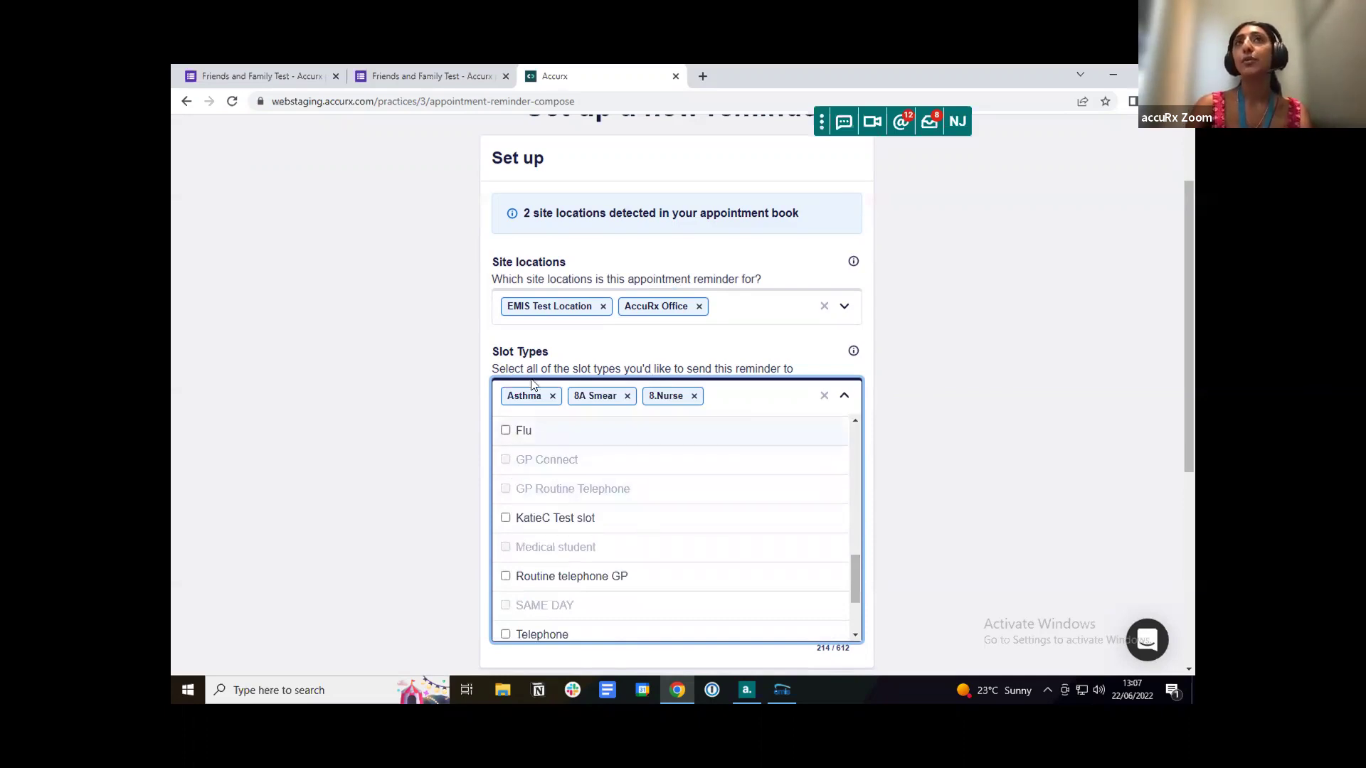
{"action": "key", "text": "Return"}
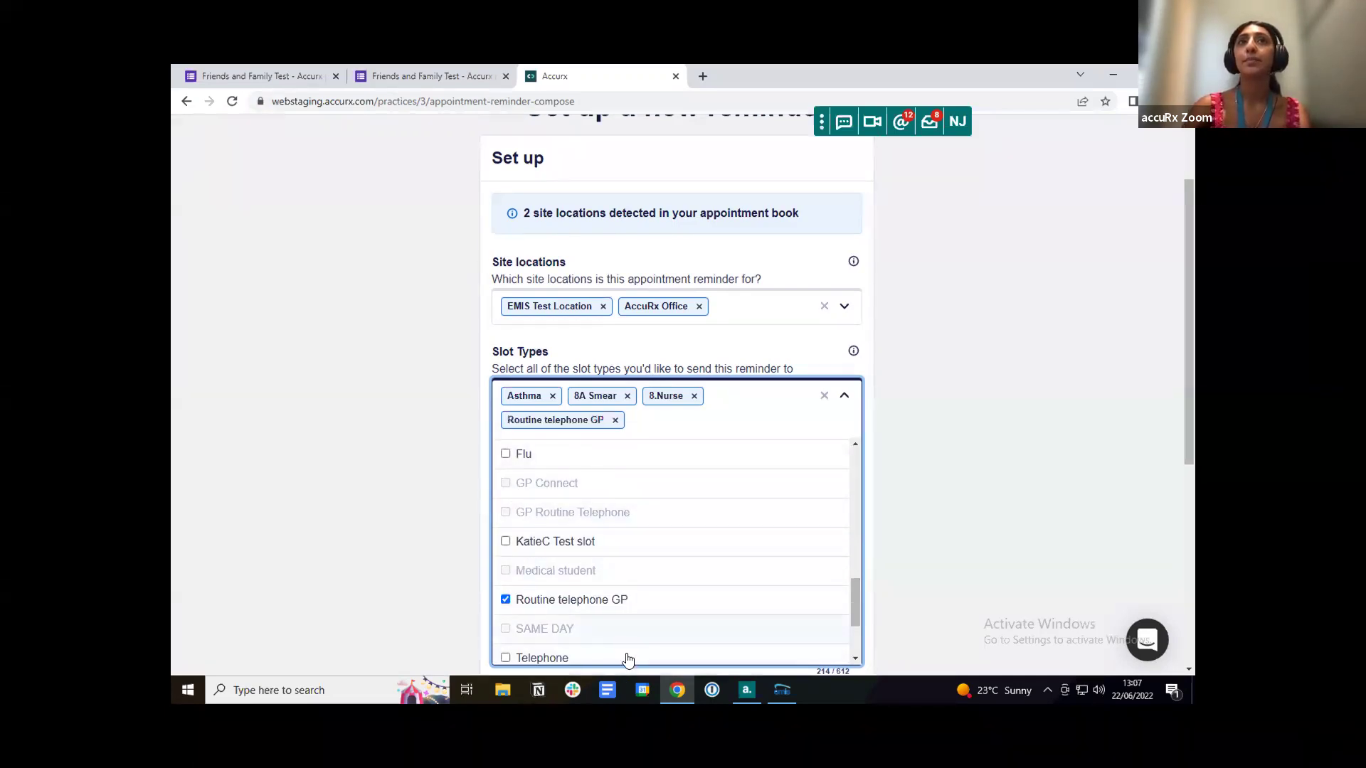
{"action": "left_click", "coordinate": [627, 653]}
{"action": "left_click", "coordinate": [954, 411]}
{"action": "scroll", "coordinate": [955, 411], "scroll_direction": "down", "scroll_amount": 1}
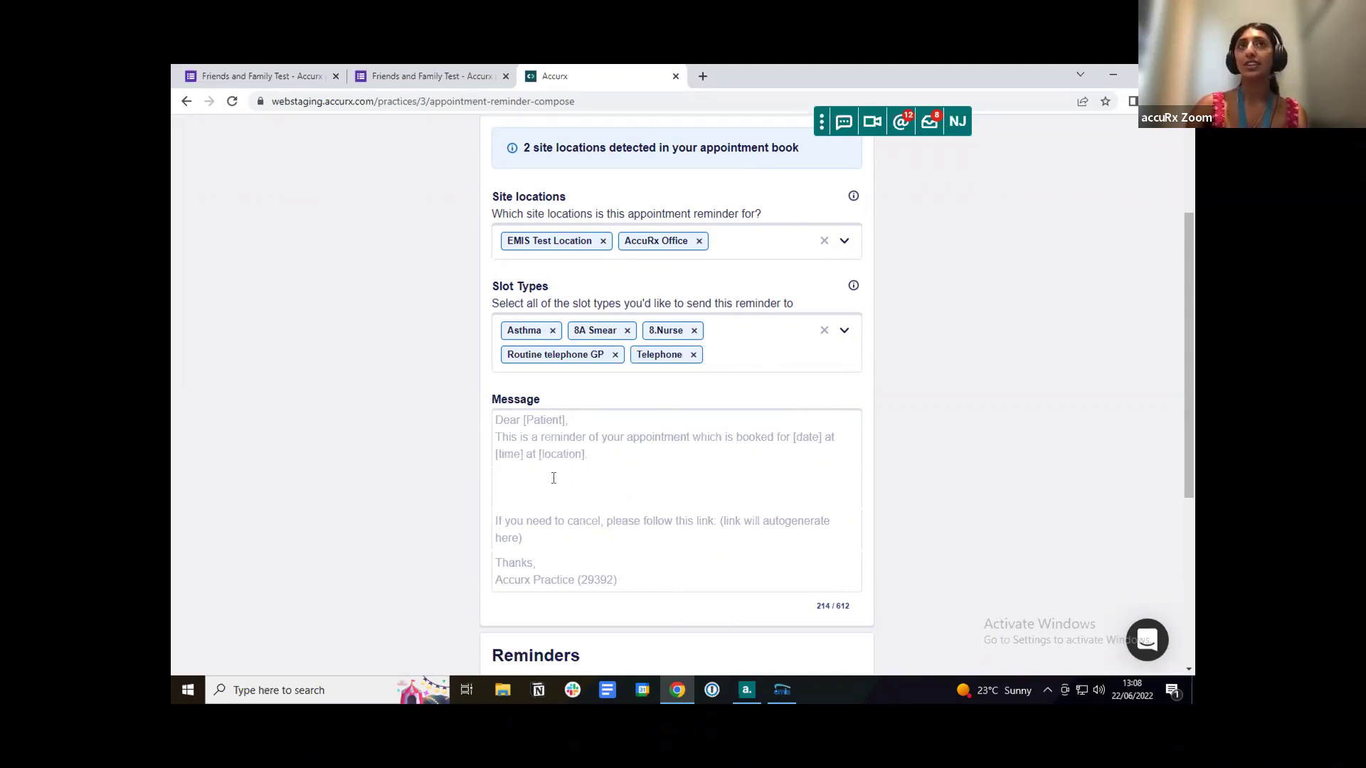
{"action": "scroll", "coordinate": [552, 477], "scroll_direction": "down", "scroll_amount": 1}
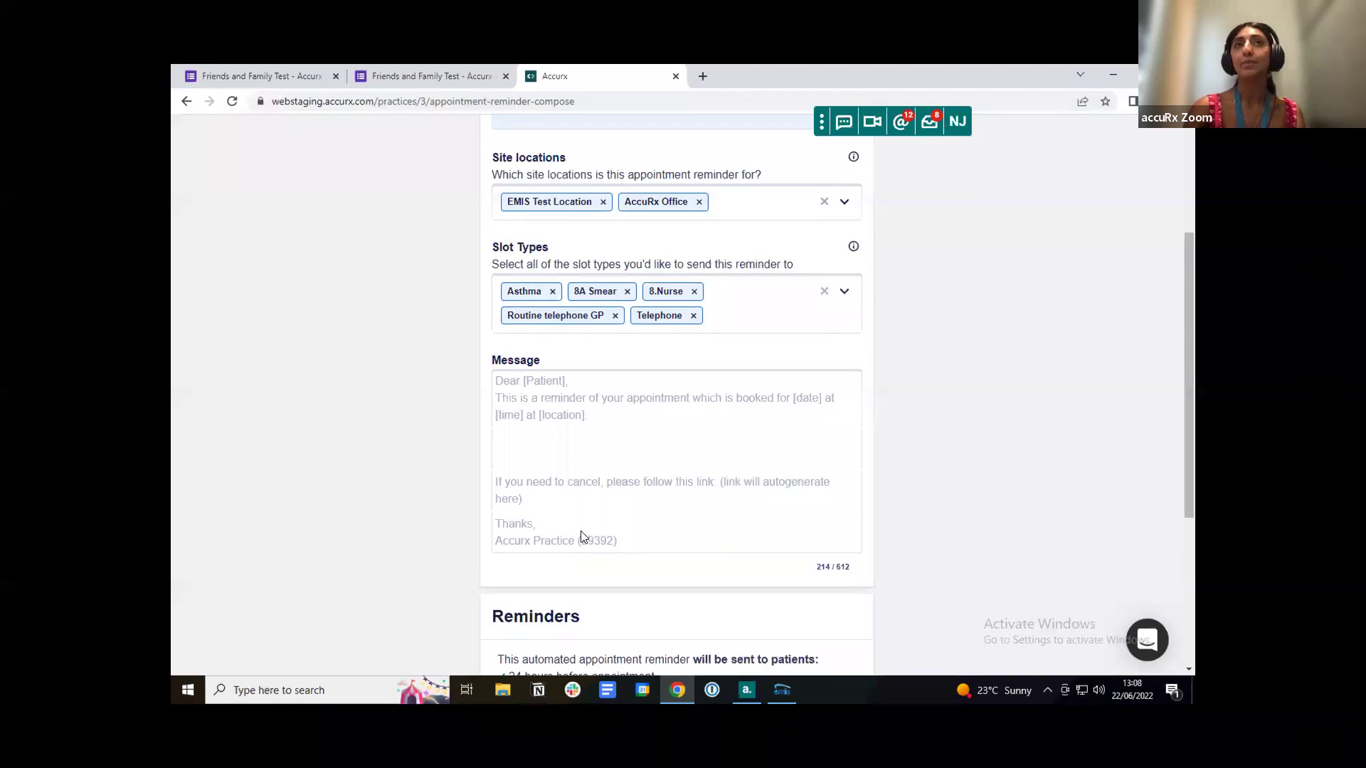
- Enter 'this is free text' in the message's editable middle section, correcting the typo
{"action": "left_click", "coordinate": [568, 465]}
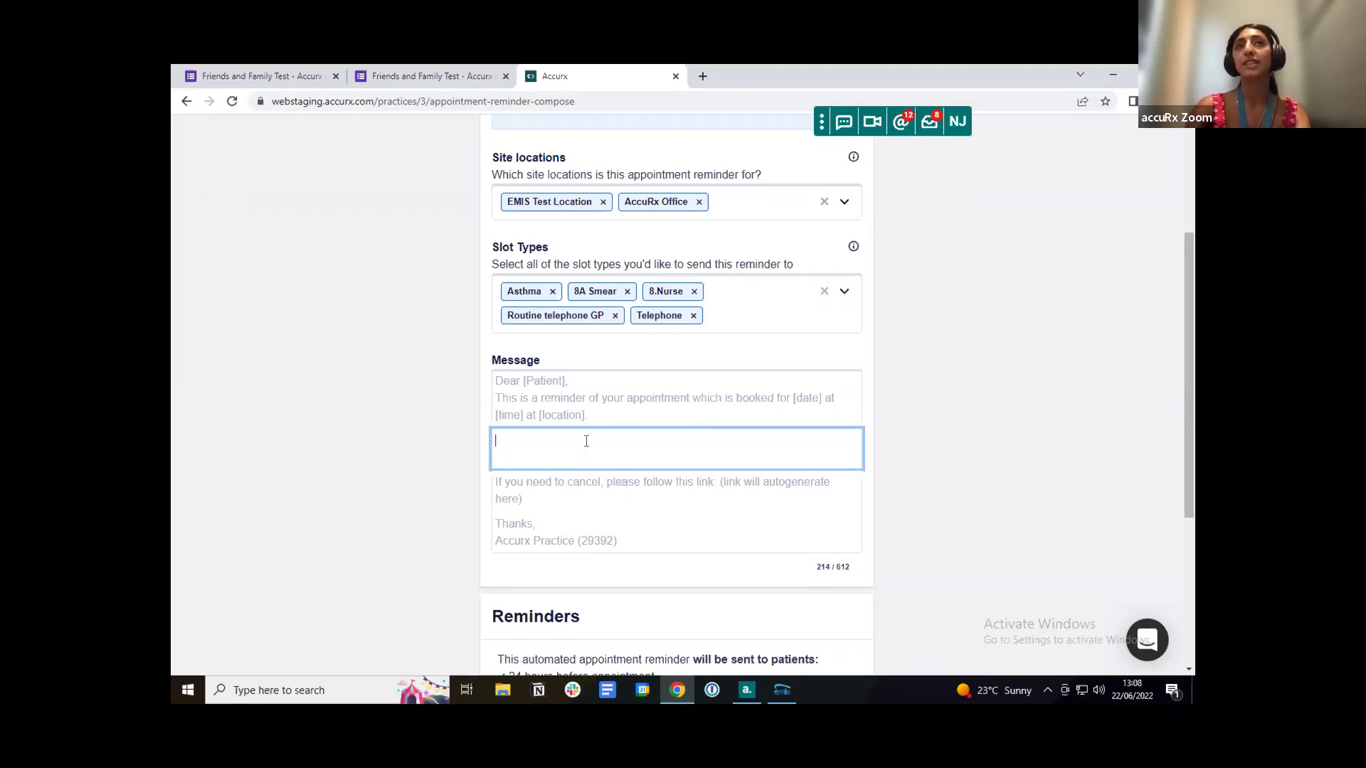
{"action": "type", "text": "this is fee "}
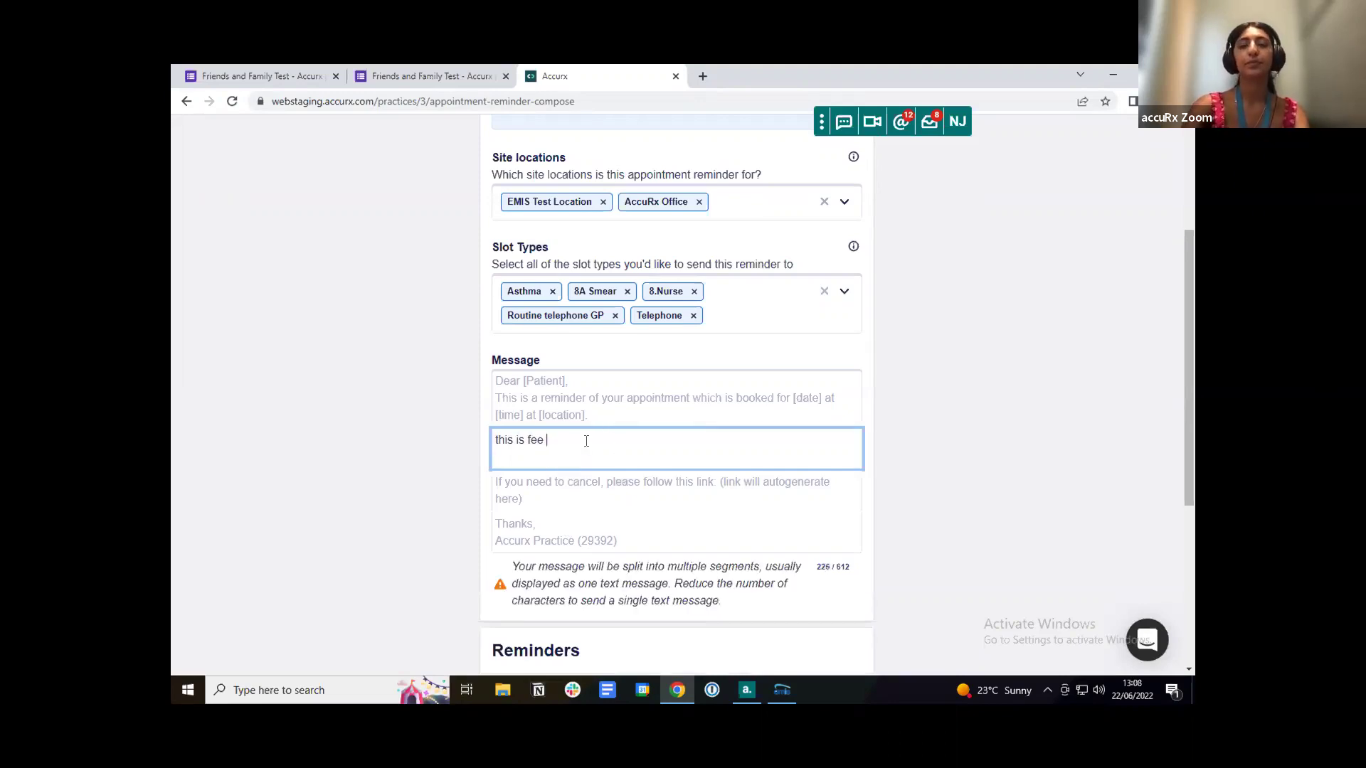
{"action": "type", "text": "text"}
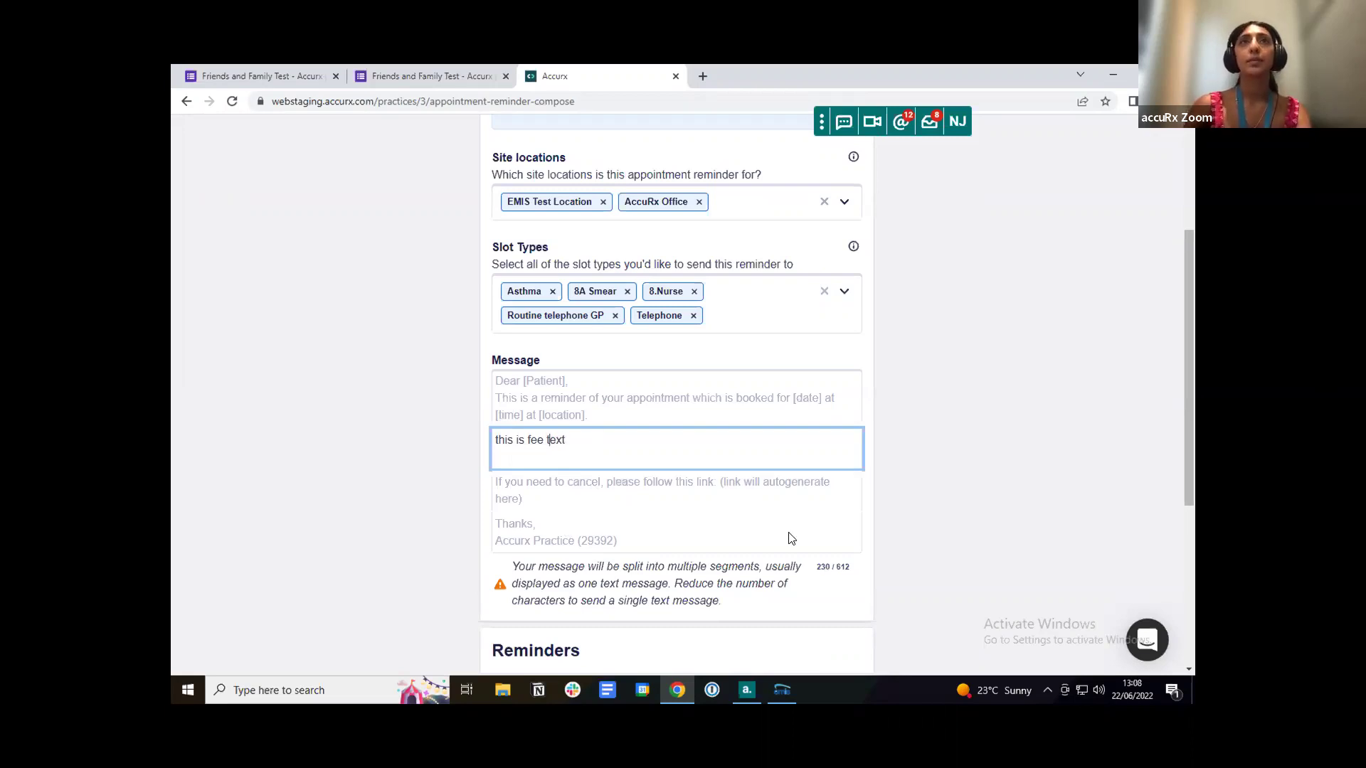
{"action": "key", "text": "Left"}
{"action": "key", "text": "Left"}
{"action": "type", "text": "r"}
{"action": "left_click", "coordinate": [860, 513]}
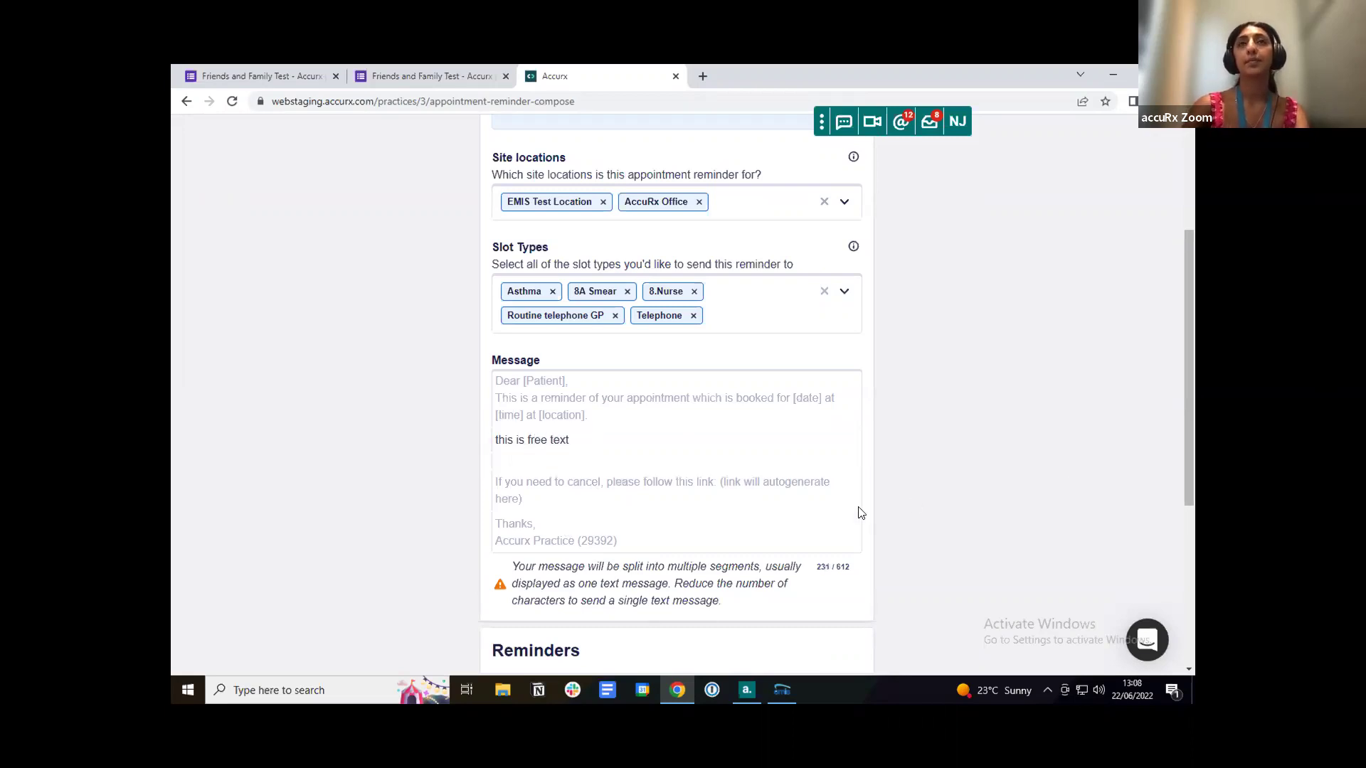
{"action": "scroll", "coordinate": [861, 513], "scroll_direction": "down", "scroll_amount": 2}
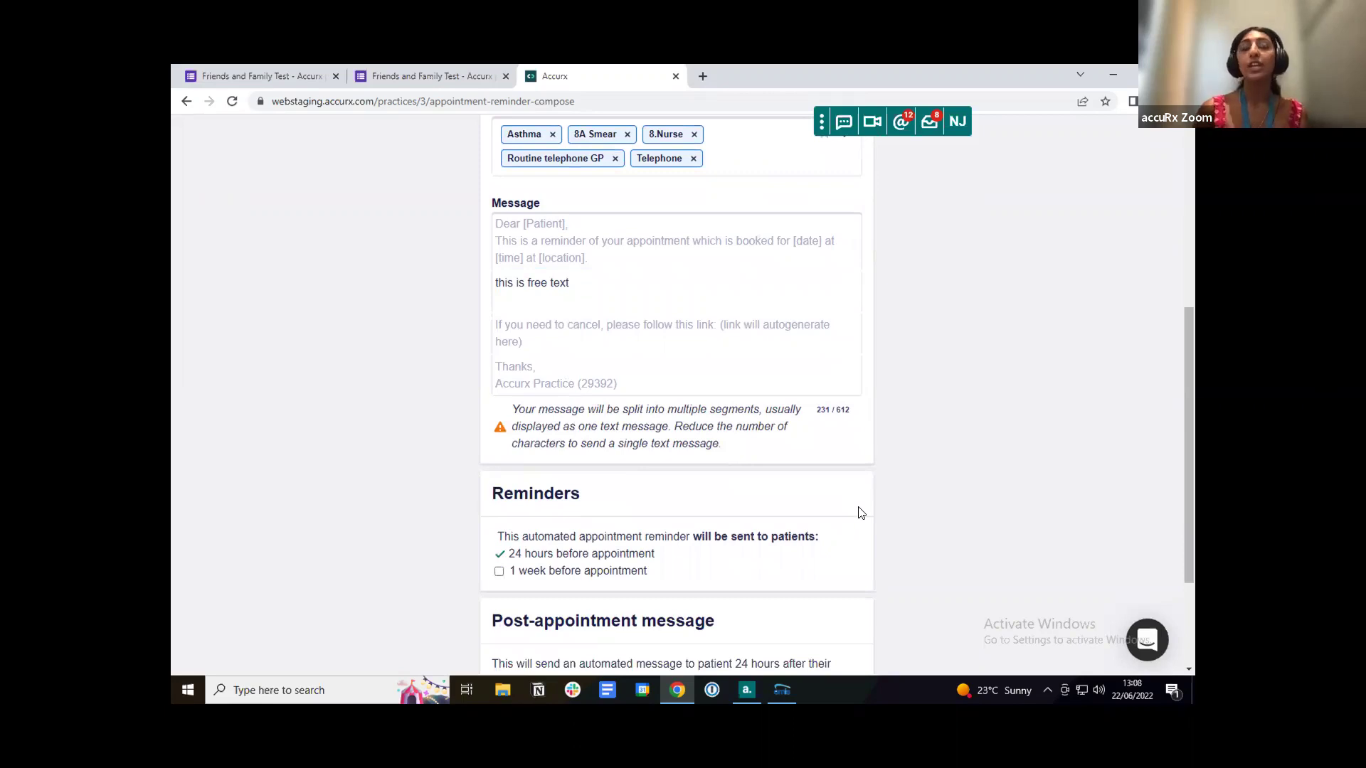
- Tick '1 week before appointment' alongside the existing 24-hour reminder
{"action": "left_click", "coordinate": [499, 572]}
{"action": "scroll", "coordinate": [907, 498], "scroll_direction": "down", "scroll_amount": 2}
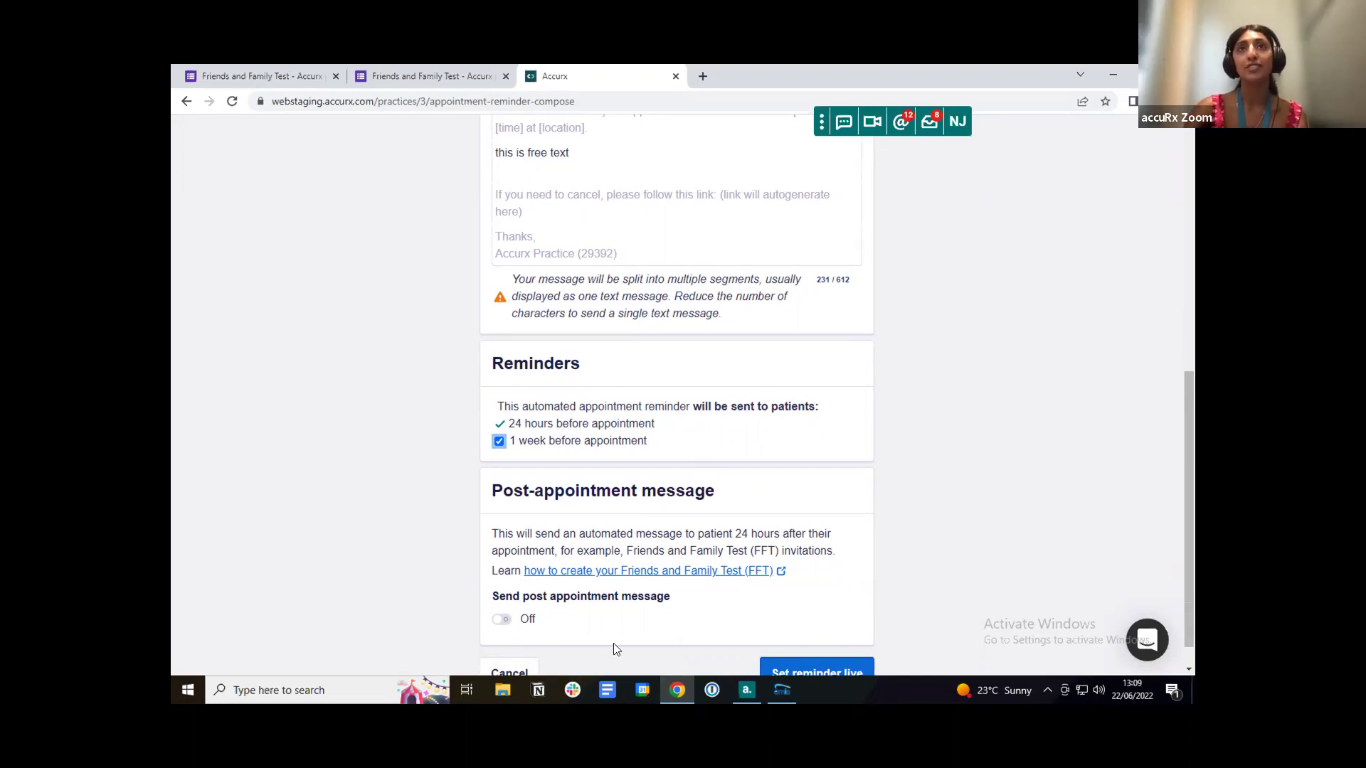
{"action": "scroll", "coordinate": [616, 650], "scroll_direction": "down", "scroll_amount": 1}
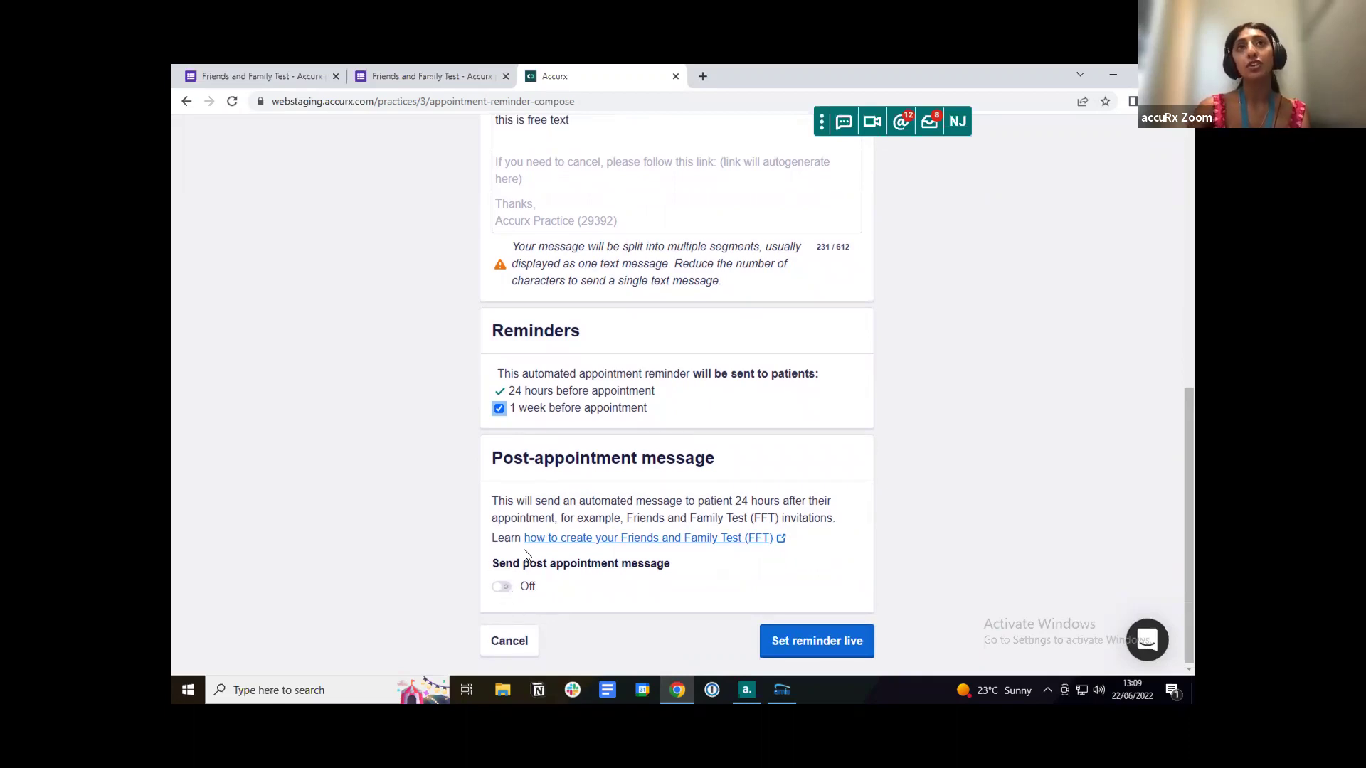
{"action": "left_click_drag", "start_coordinate": [495, 562], "coordinate": [673, 567]}
- Switch 'Send post appointment message' to On
{"action": "left_click", "coordinate": [476, 603]}
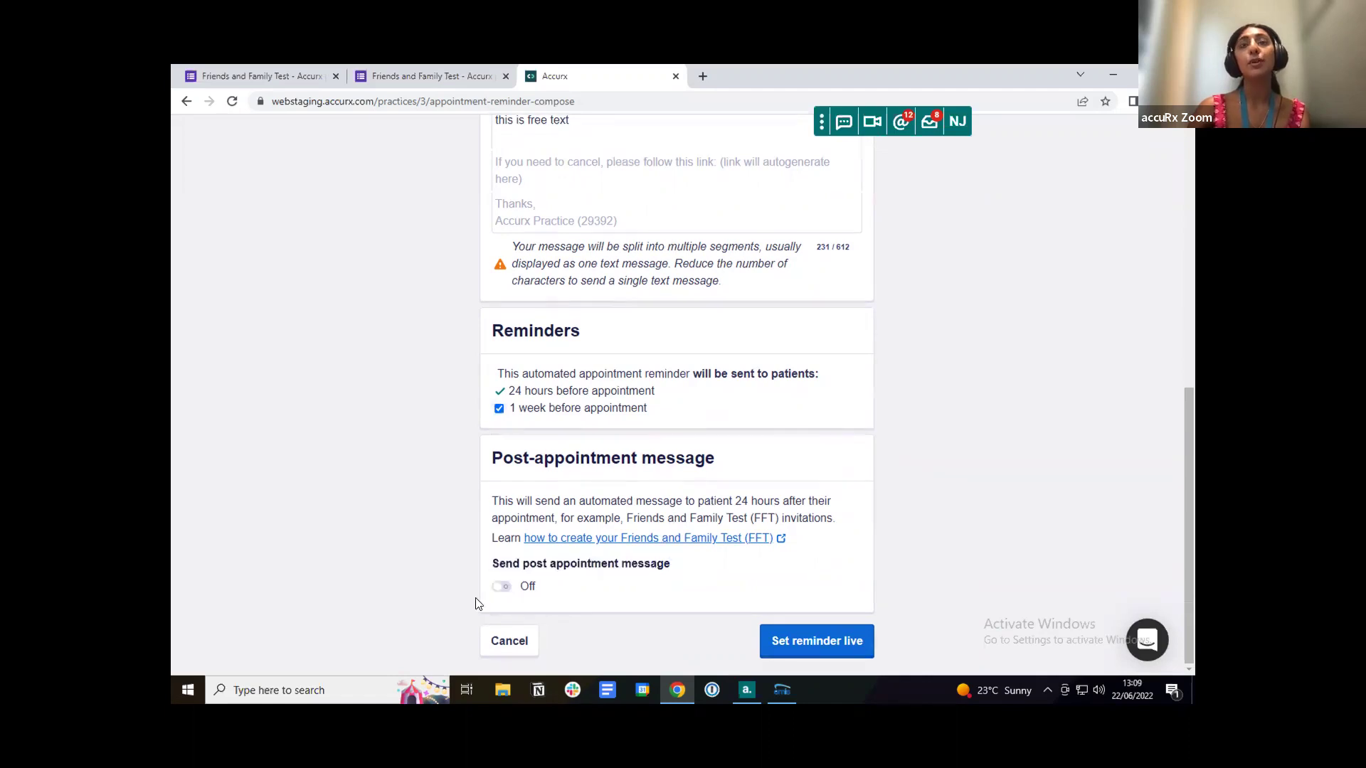
{"action": "left_click", "coordinate": [503, 587]}
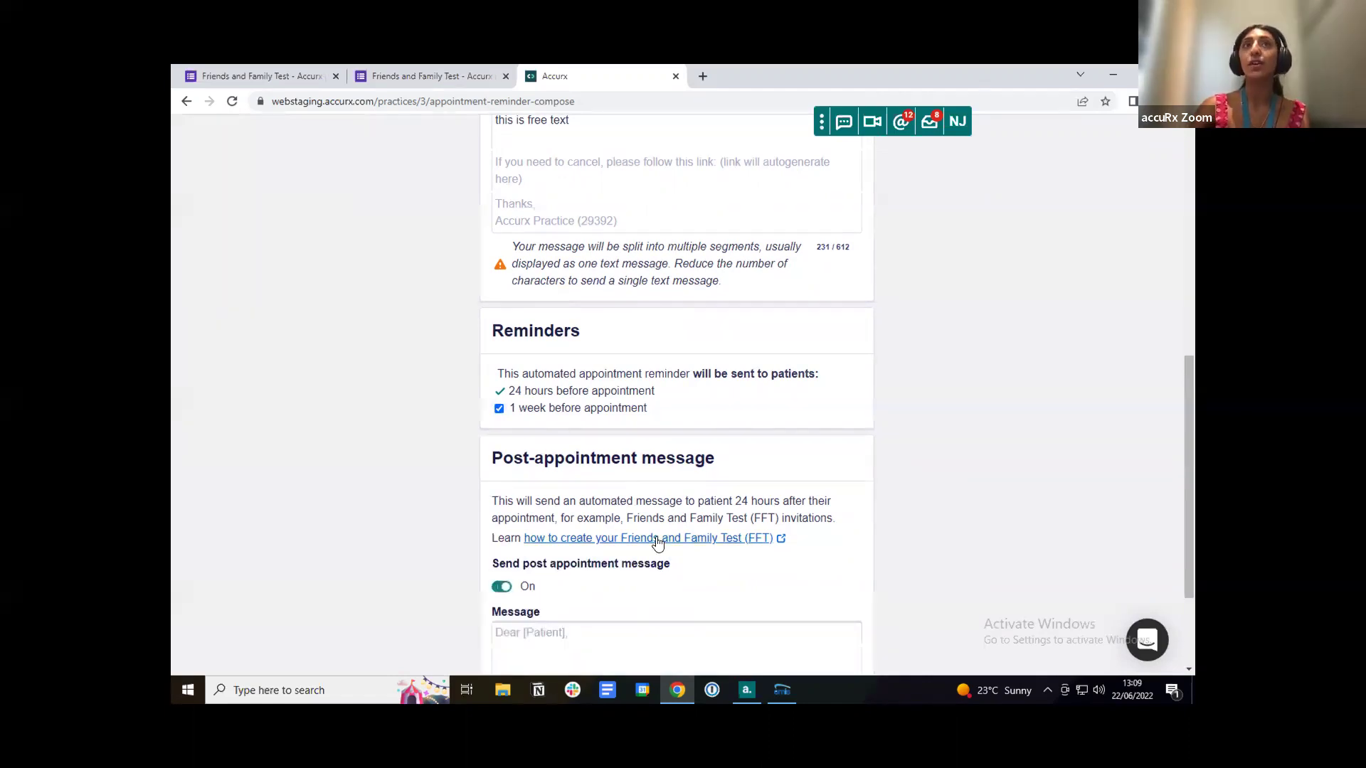
{"action": "scroll", "coordinate": [655, 542], "scroll_direction": "down", "scroll_amount": 2}
- Write the feedback request with the pasted Friends and Family Test link, then set the reminder live
{"action": "left_click", "coordinate": [617, 553]}
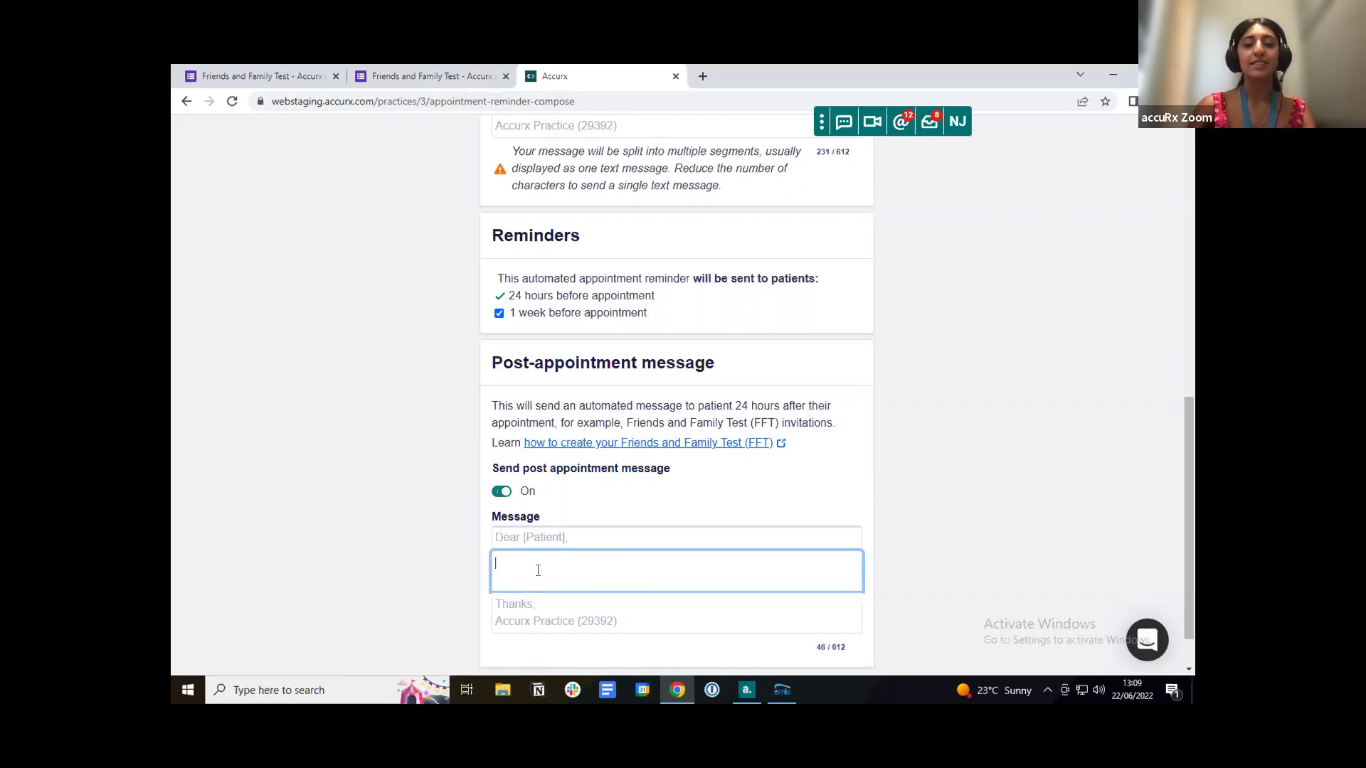
{"action": "type", "text": "ease give"}
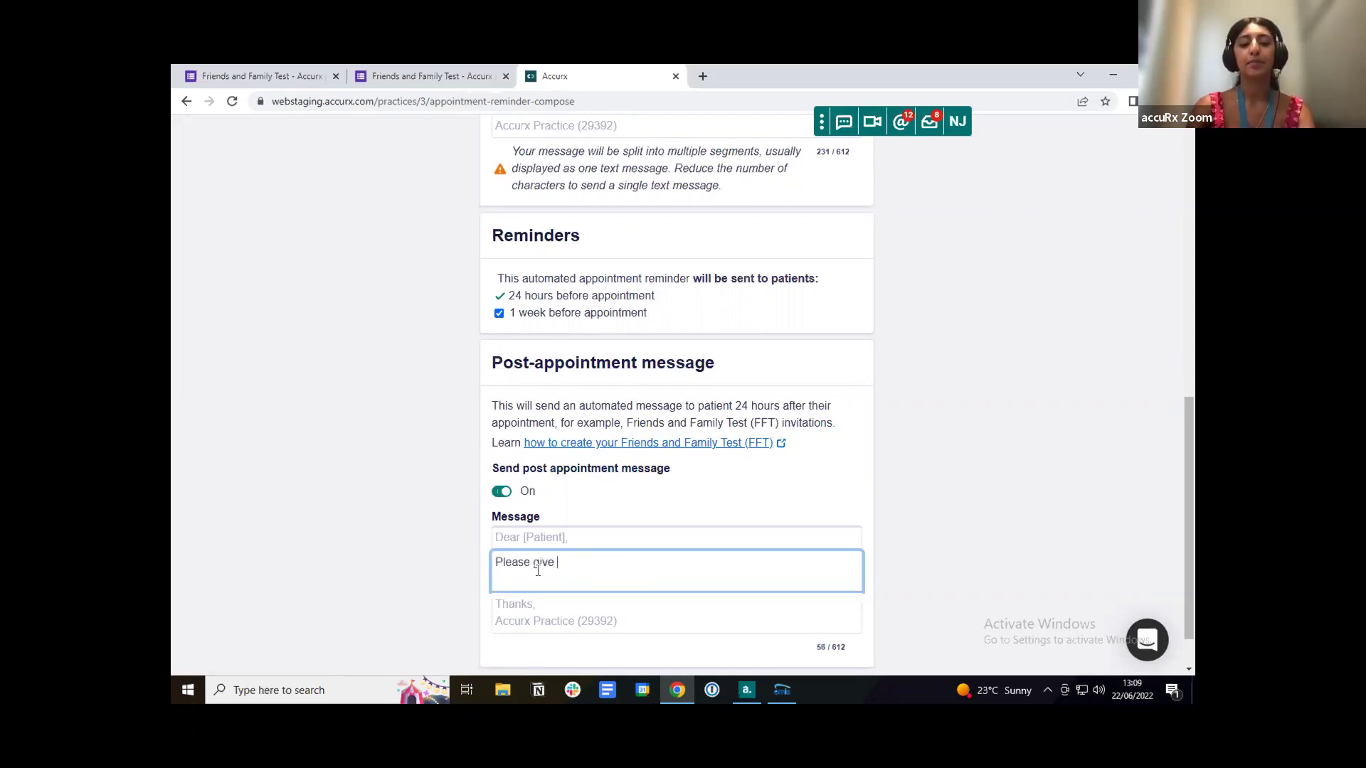
{"action": "type", "text": " us some "}
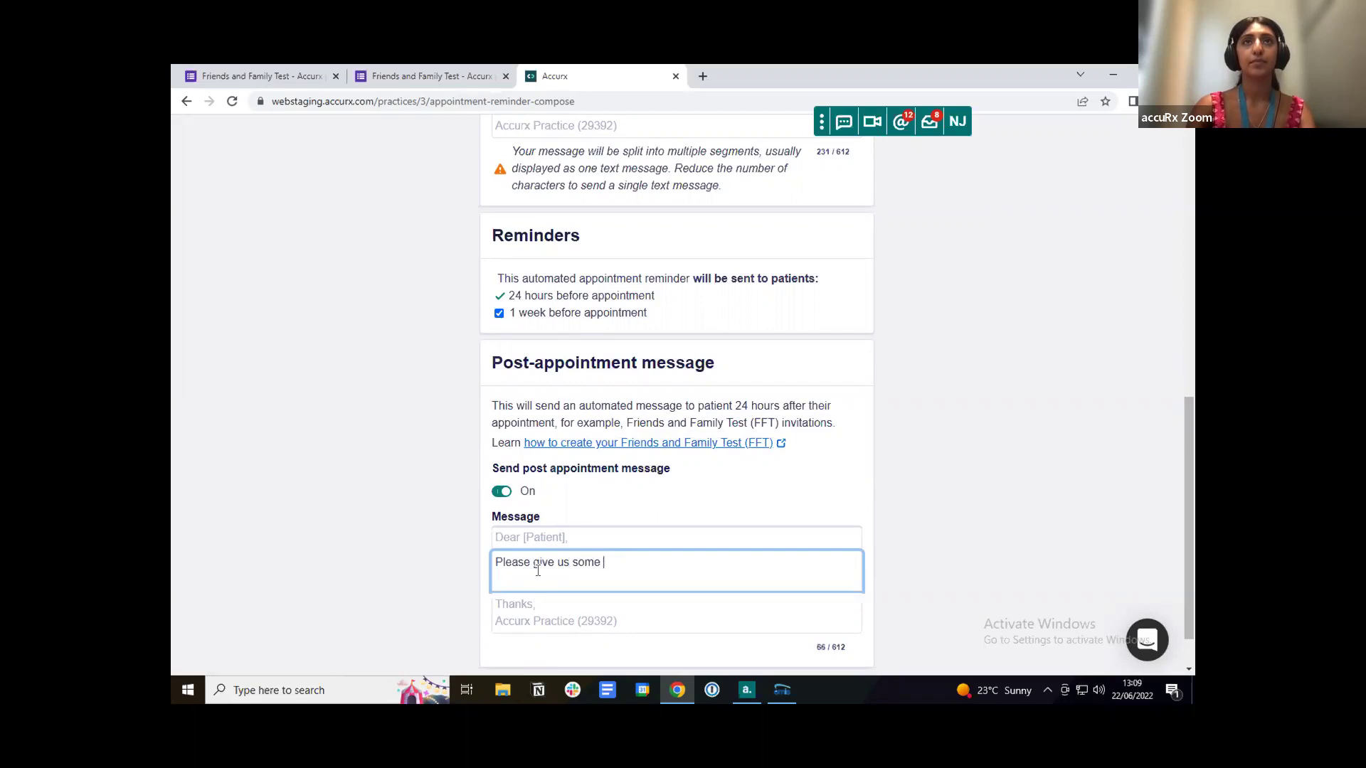
{"action": "type", "text": "feedback on you"}
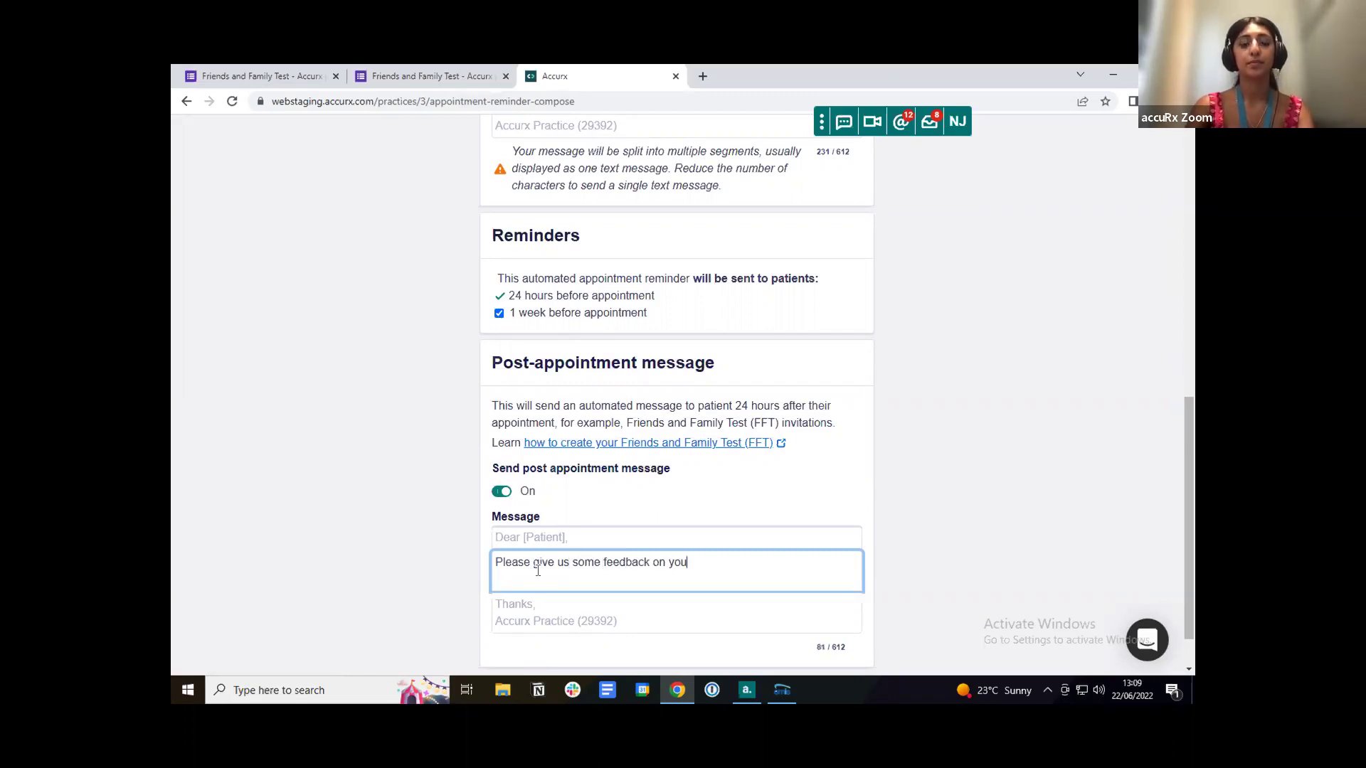
{"action": "type", "text": "r appointment yesterday "}
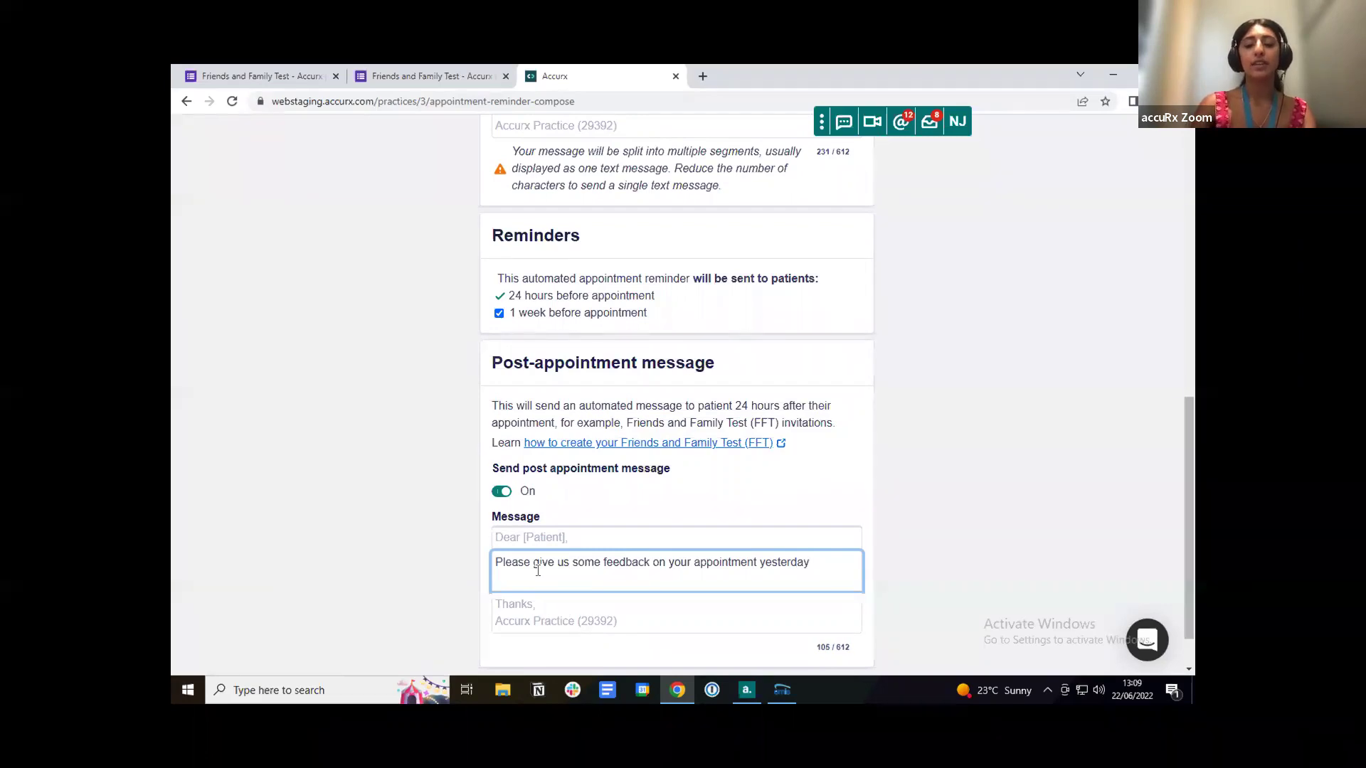
{"action": "type", "text": "using this link"}
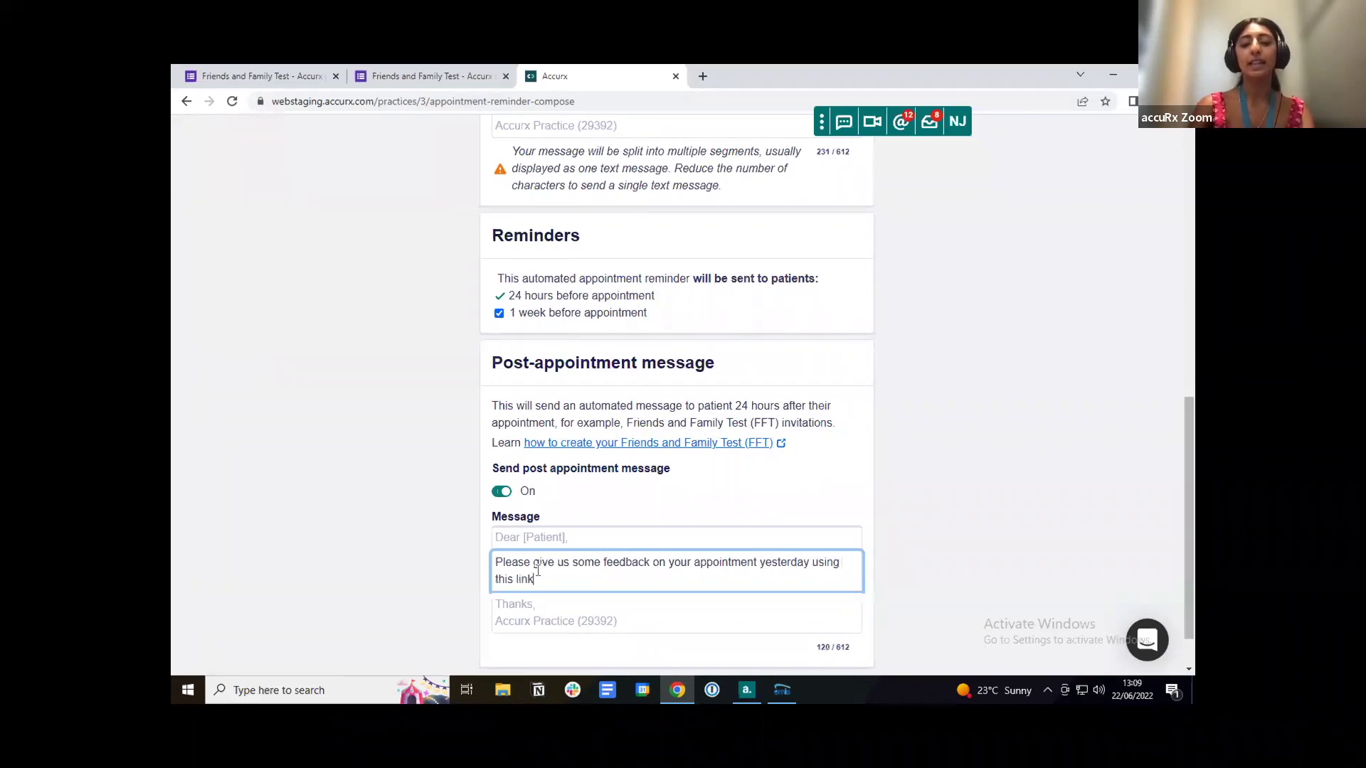
{"action": "type", "text": "https://forms.gle/77RnMW78PYtGLXCM8"}
{"action": "scroll", "coordinate": [995, 513], "scroll_direction": "down", "scroll_amount": 1}
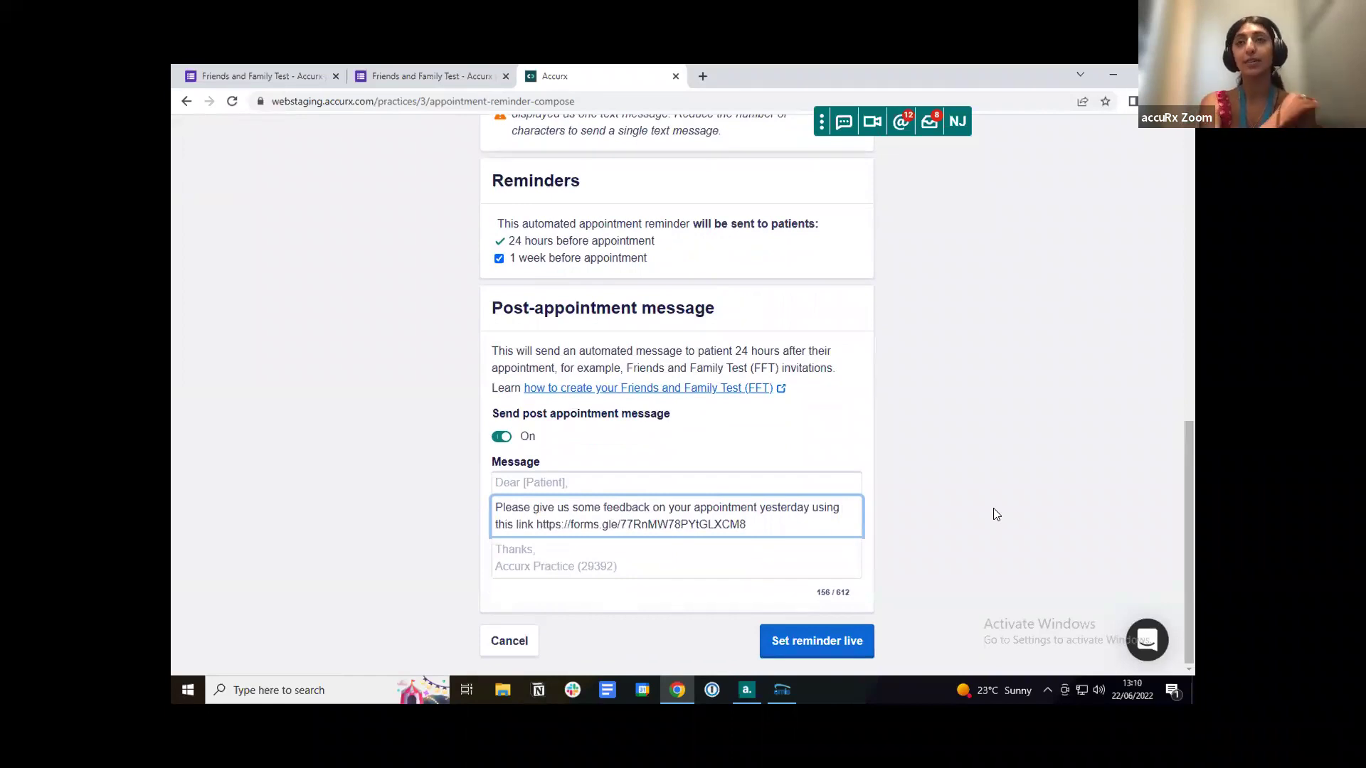
{"action": "left_click", "coordinate": [838, 638]}
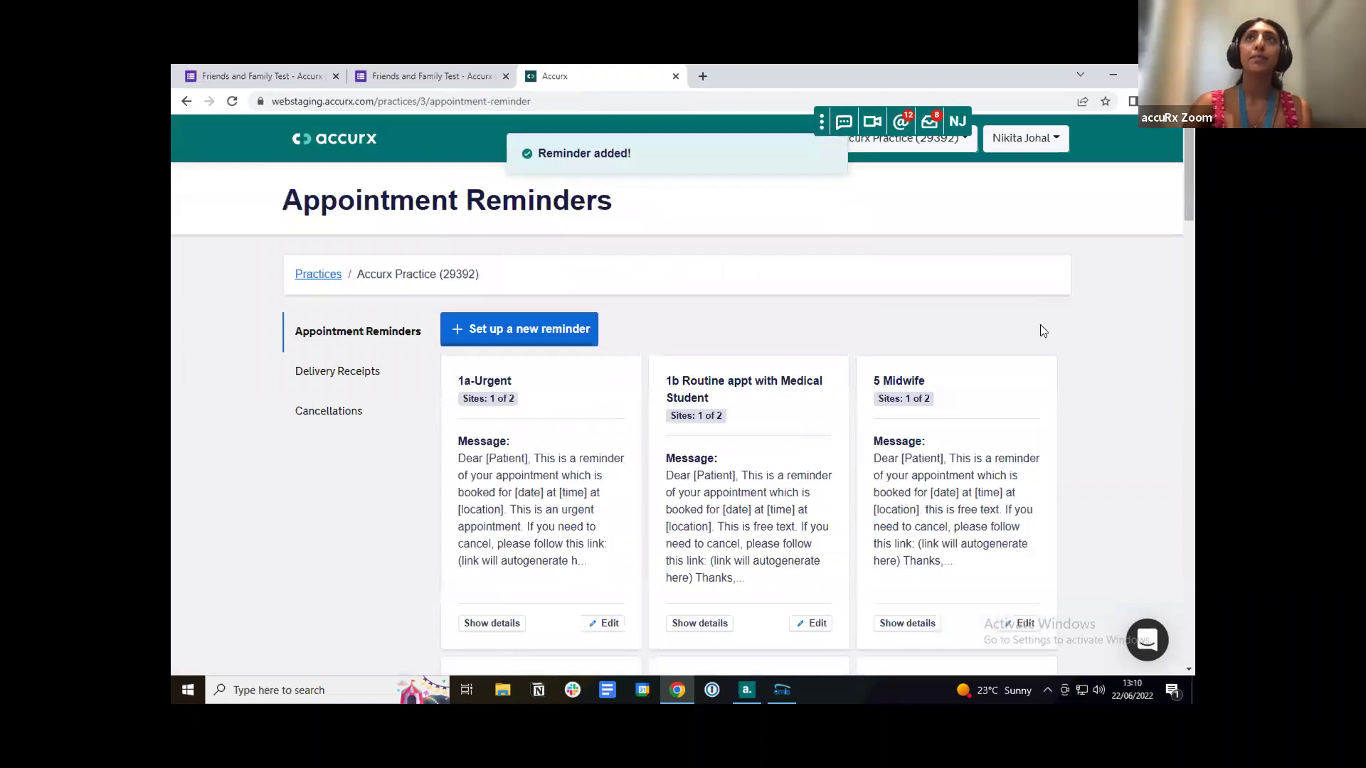
{"action": "left_click_drag", "start_coordinate": [1191, 166], "coordinate": [1154, 613]}
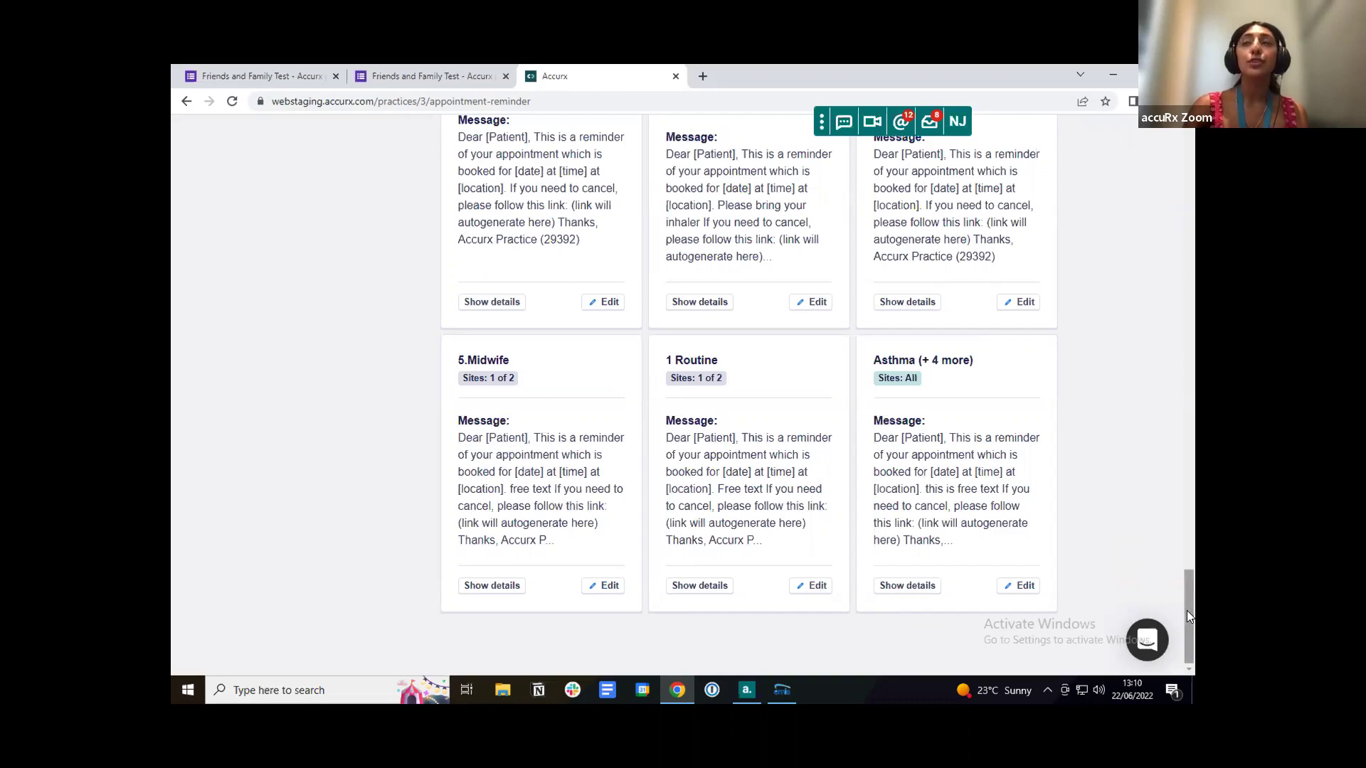
{"action": "scroll", "coordinate": [1186, 611], "scroll_direction": "up", "scroll_amount": 9}
{"action": "scroll", "coordinate": [1184, 170], "scroll_direction": "up", "scroll_amount": 10}
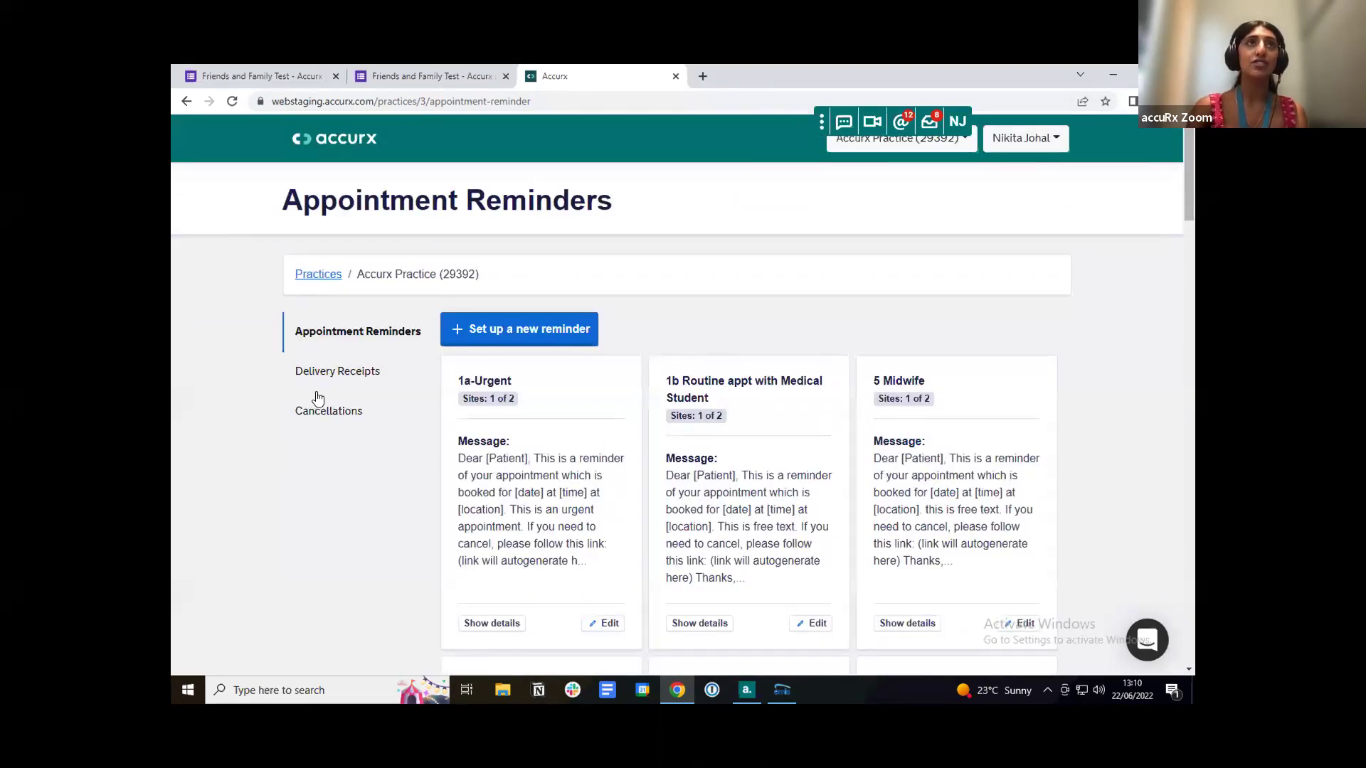
- Open the reminder Delivery Receipts list from the Cancellations area
{"action": "left_click", "coordinate": [330, 425]}
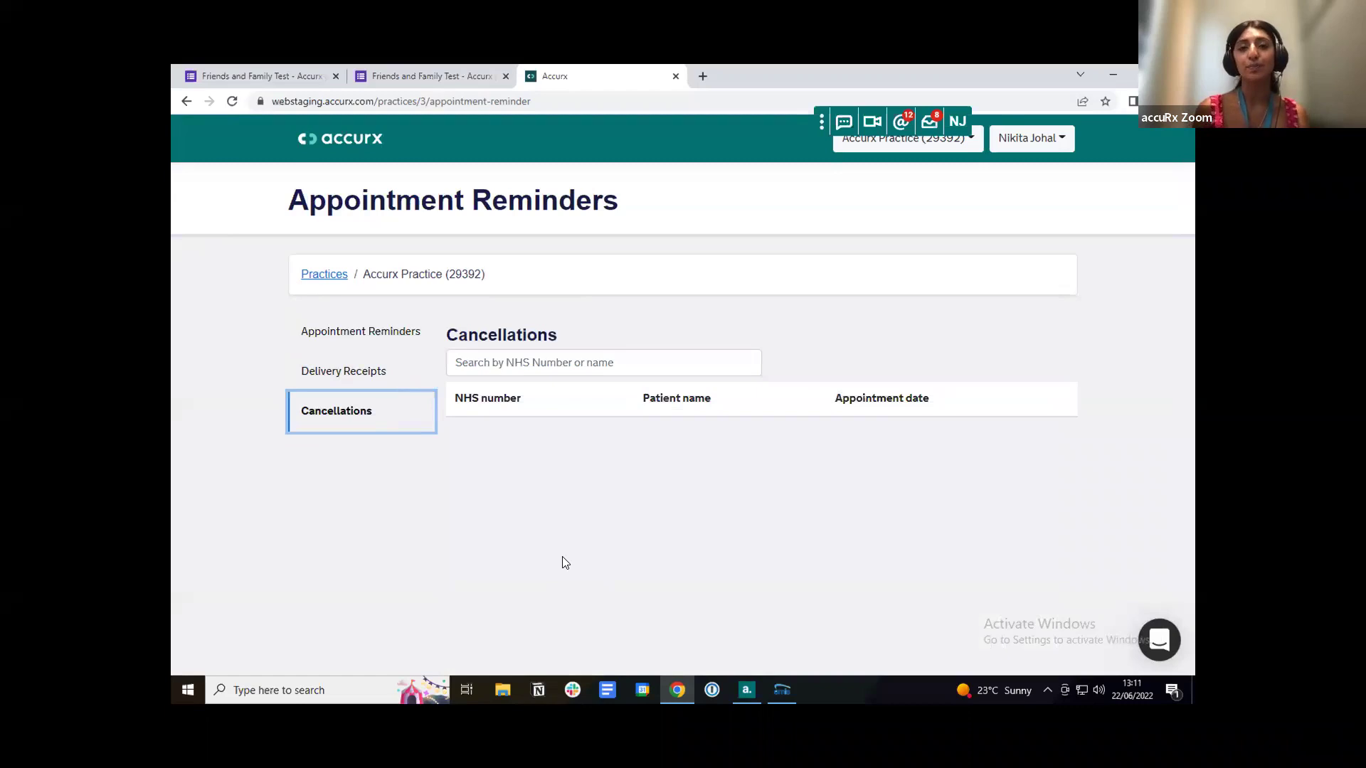
{"action": "left_click", "coordinate": [372, 369]}
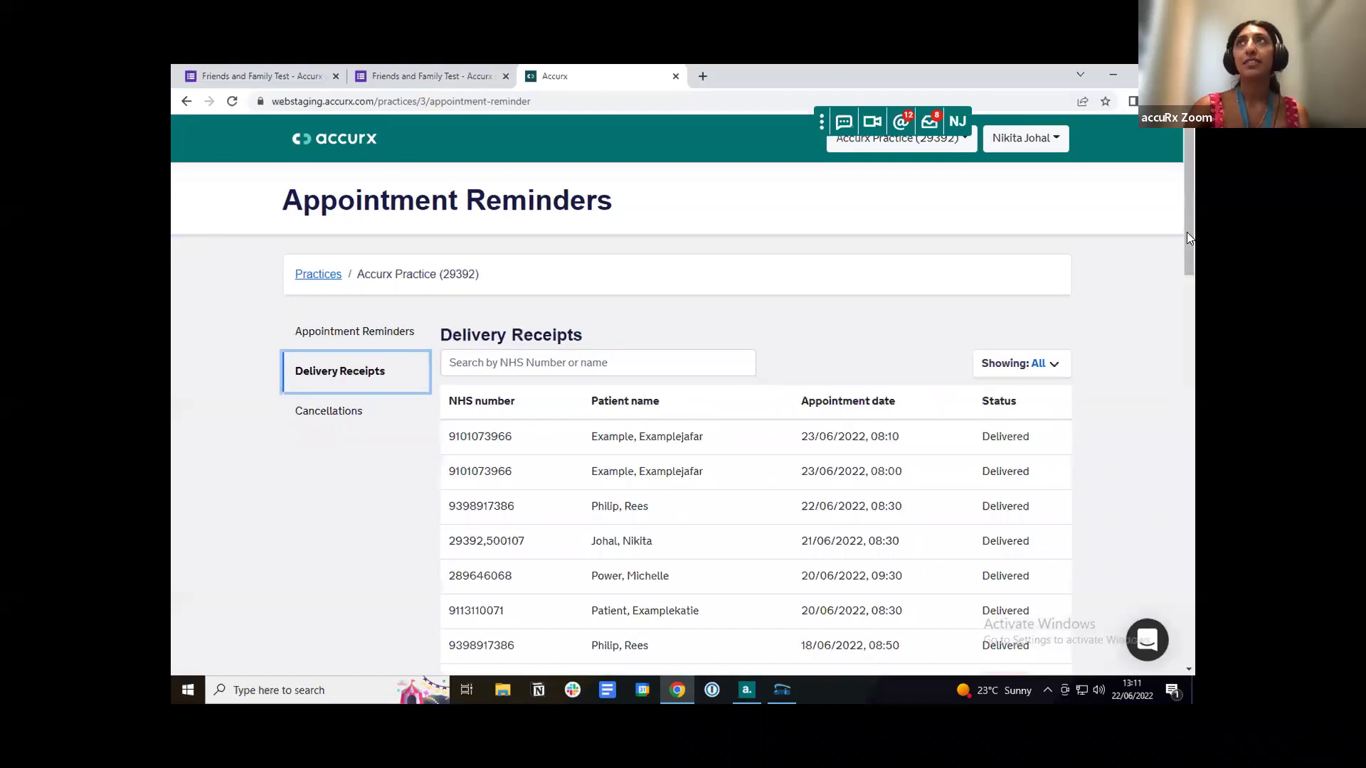
{"action": "left_click_drag", "start_coordinate": [1186, 237], "coordinate": [1181, 173]}
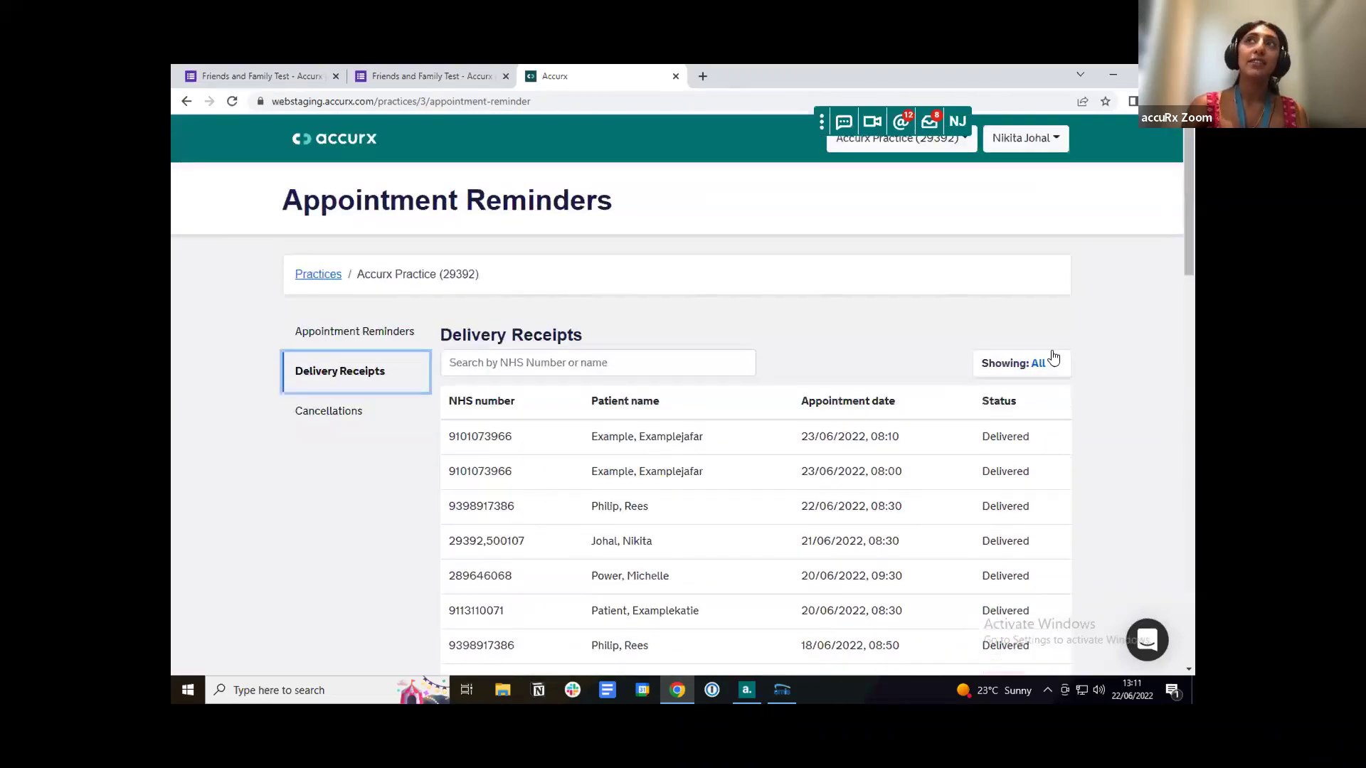
- Filter the receipts to Failed, then Sent, and finally to Delivered reminders only
{"action": "left_click", "coordinate": [1051, 360]}
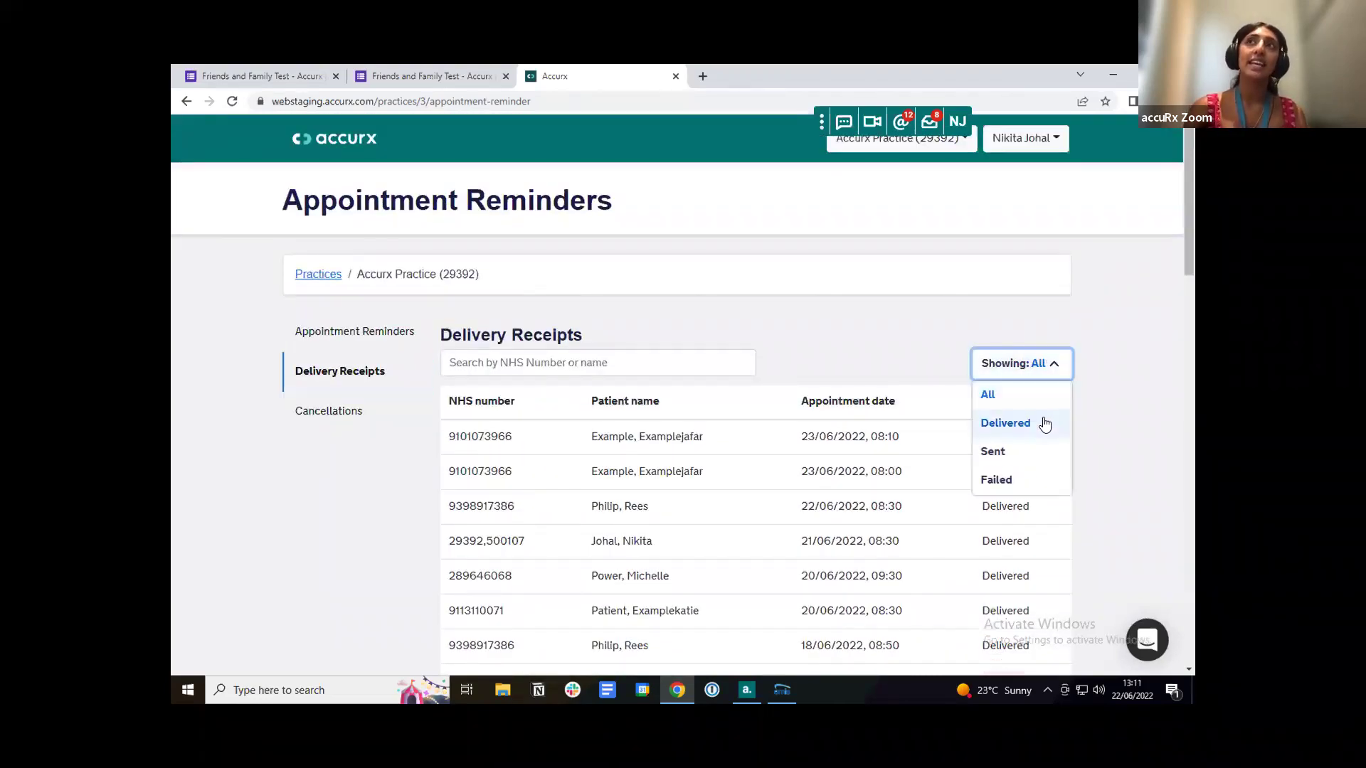
{"action": "left_click", "coordinate": [1027, 481]}
{"action": "left_click", "coordinate": [1053, 364]}
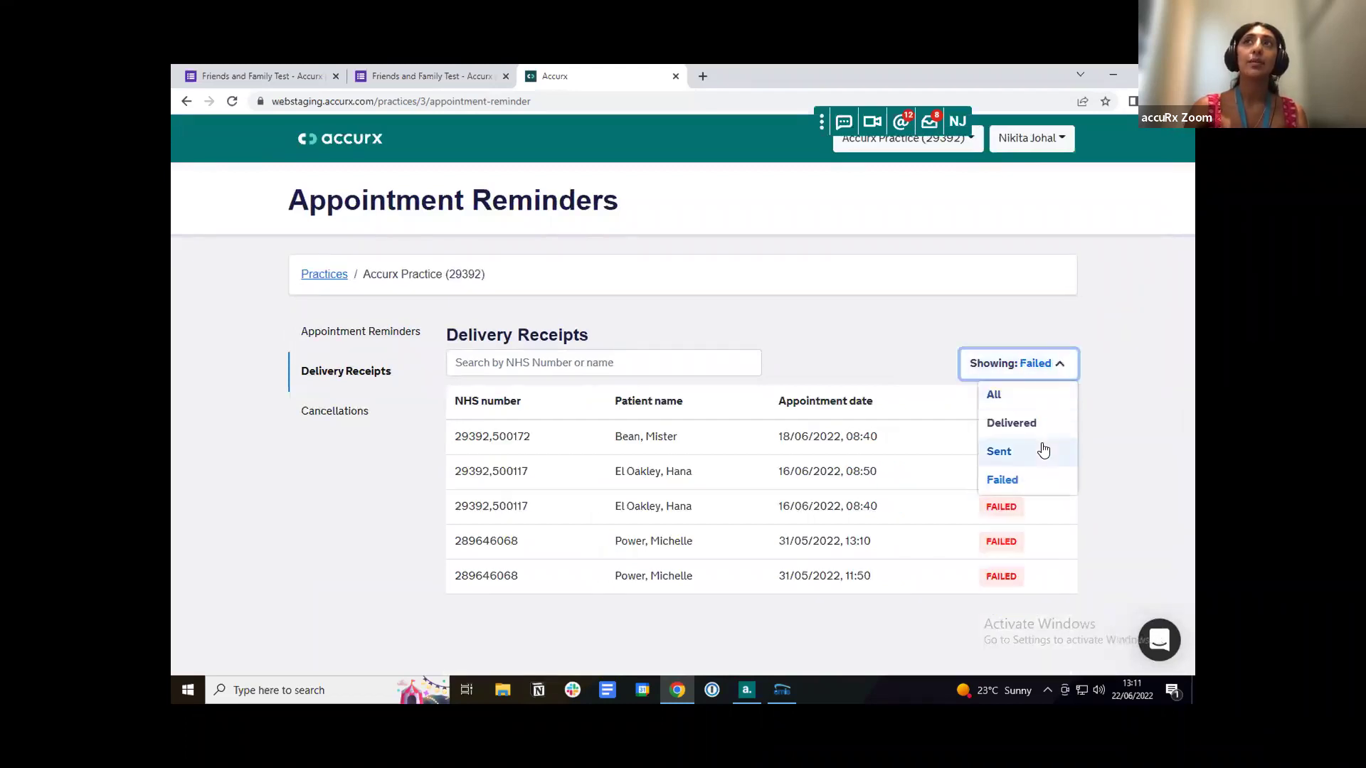
{"action": "left_click", "coordinate": [1043, 451]}
{"action": "left_click", "coordinate": [1060, 369]}
{"action": "left_click", "coordinate": [1039, 425]}
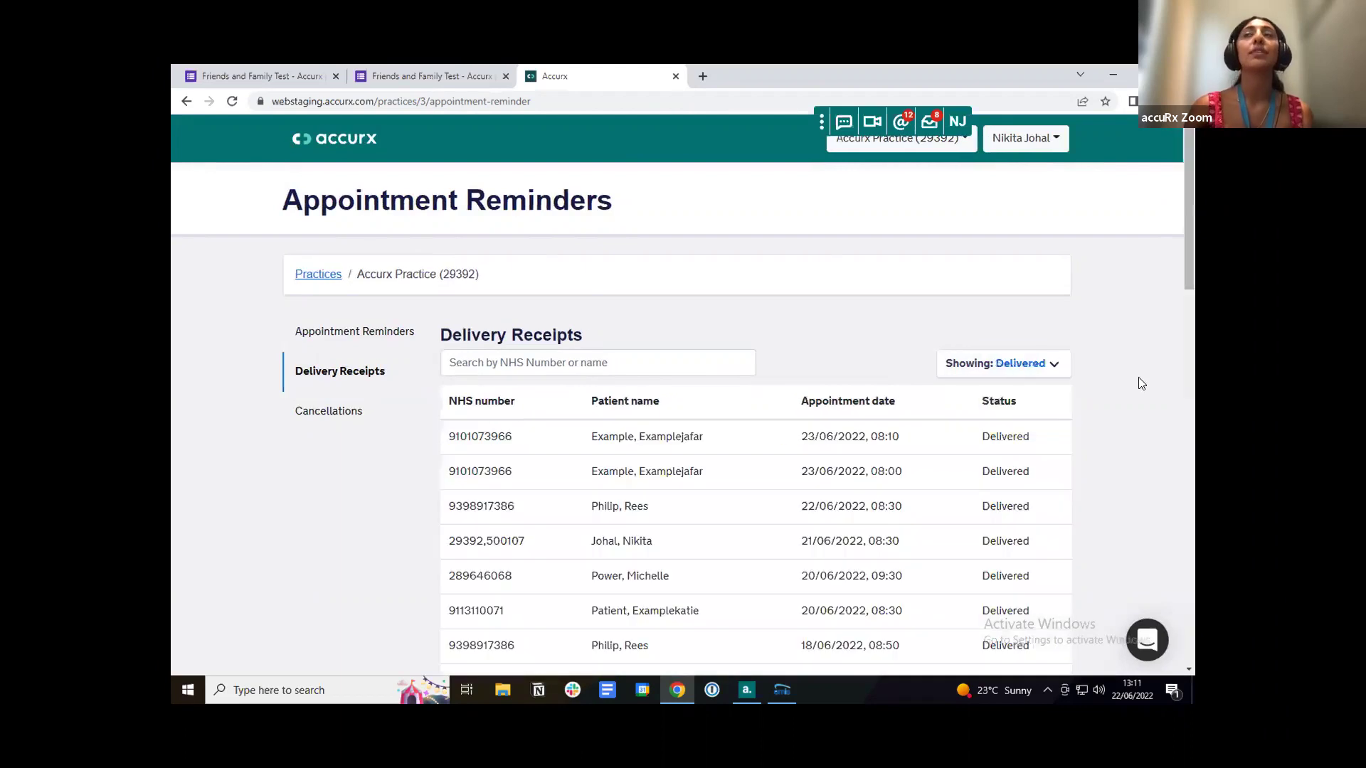
{"action": "scroll", "coordinate": [1175, 467], "scroll_direction": "down", "scroll_amount": 15}
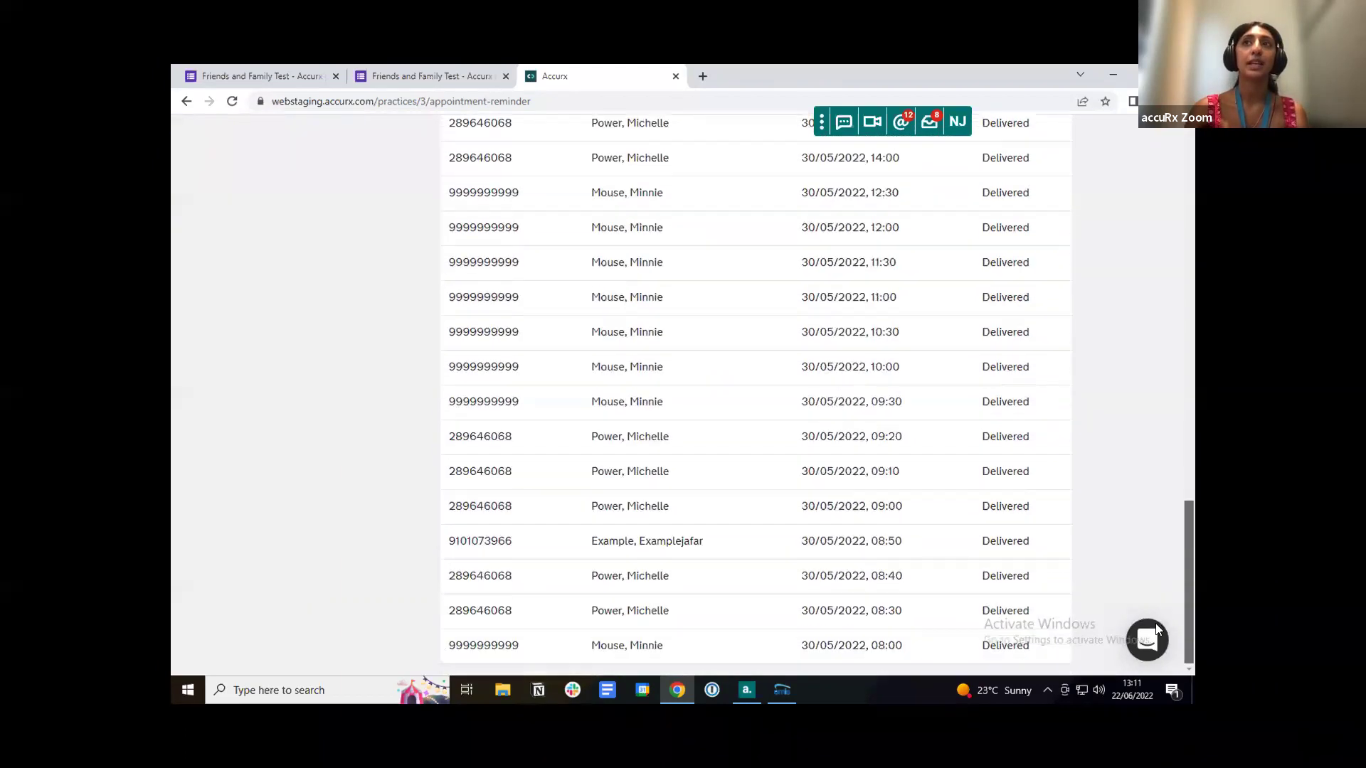
{"action": "left_click_drag", "start_coordinate": [1189, 621], "coordinate": [1210, 157]}
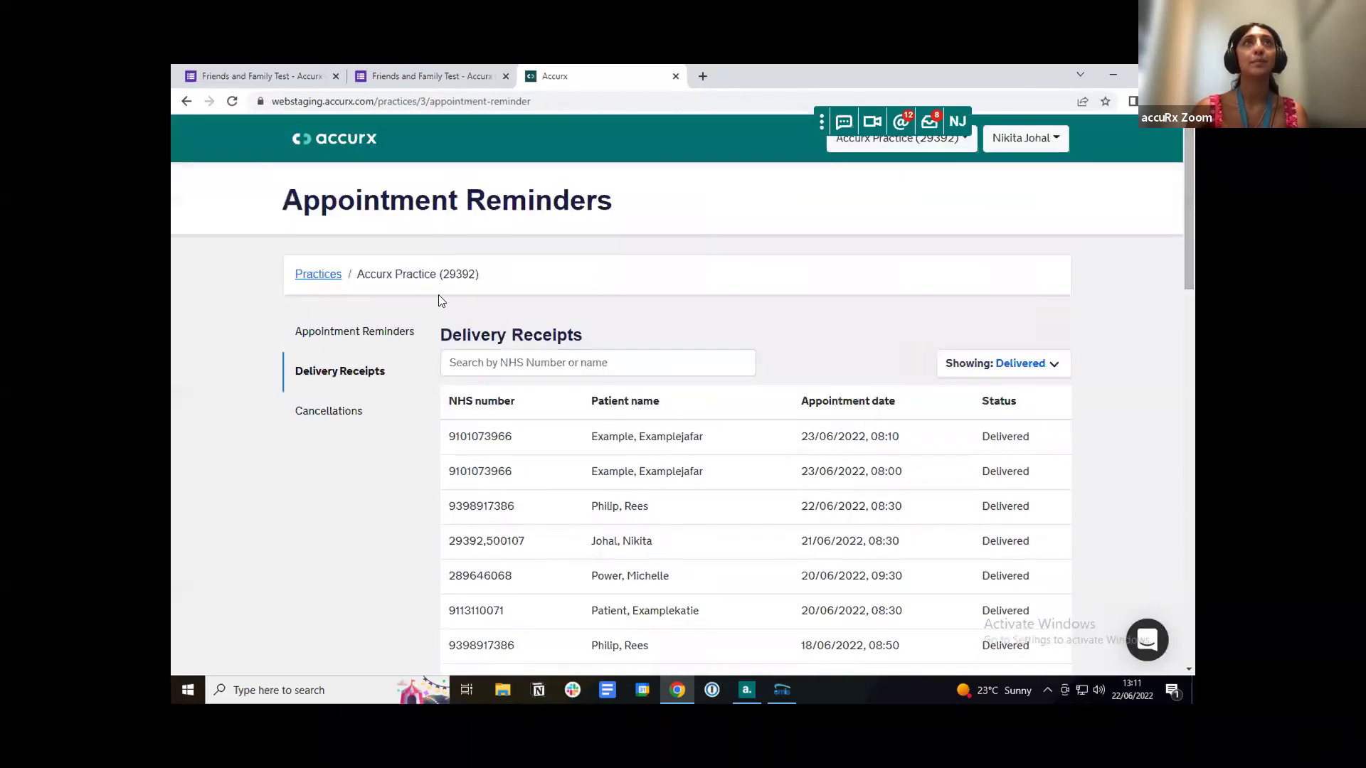
- Go back to Appointment Reminders, then view the Friends and Family Test form's 0 responses
{"action": "left_click", "coordinate": [383, 334]}
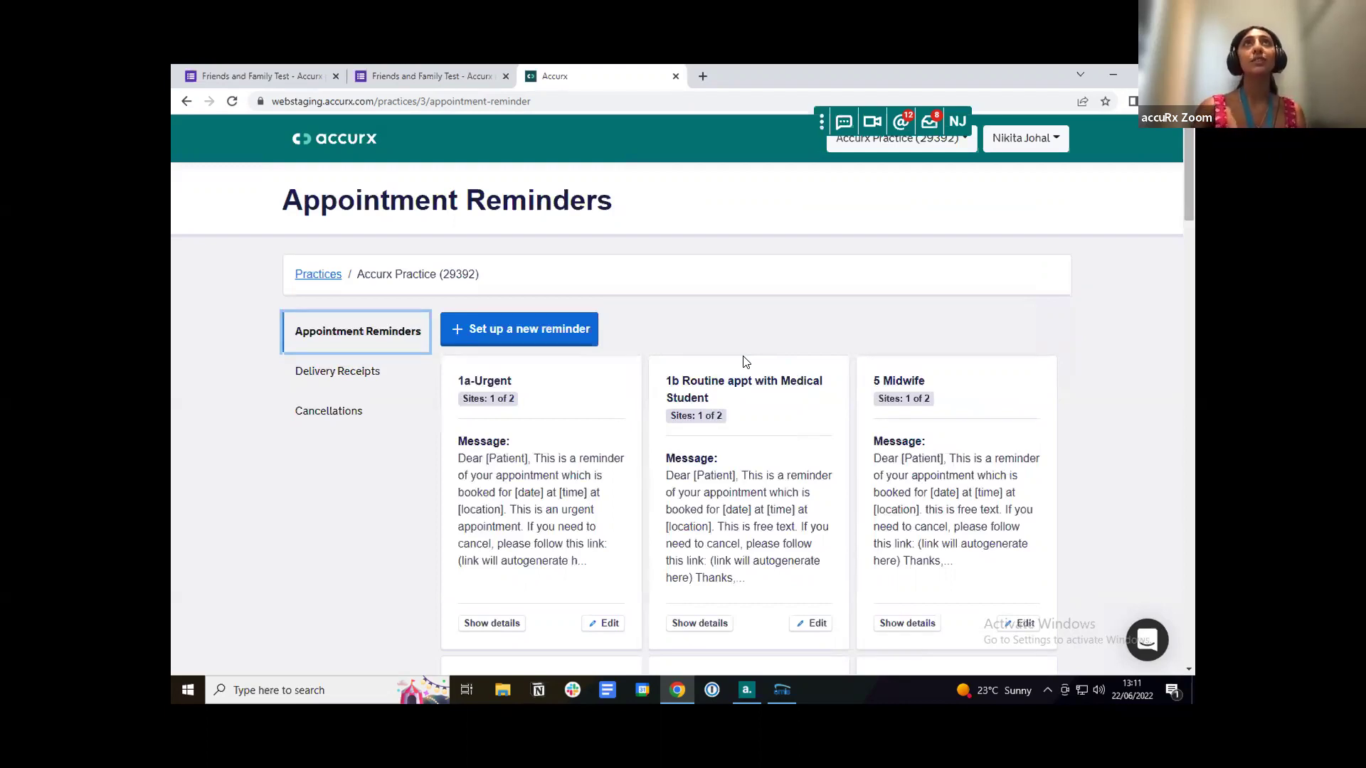
{"action": "left_click", "coordinate": [464, 84]}
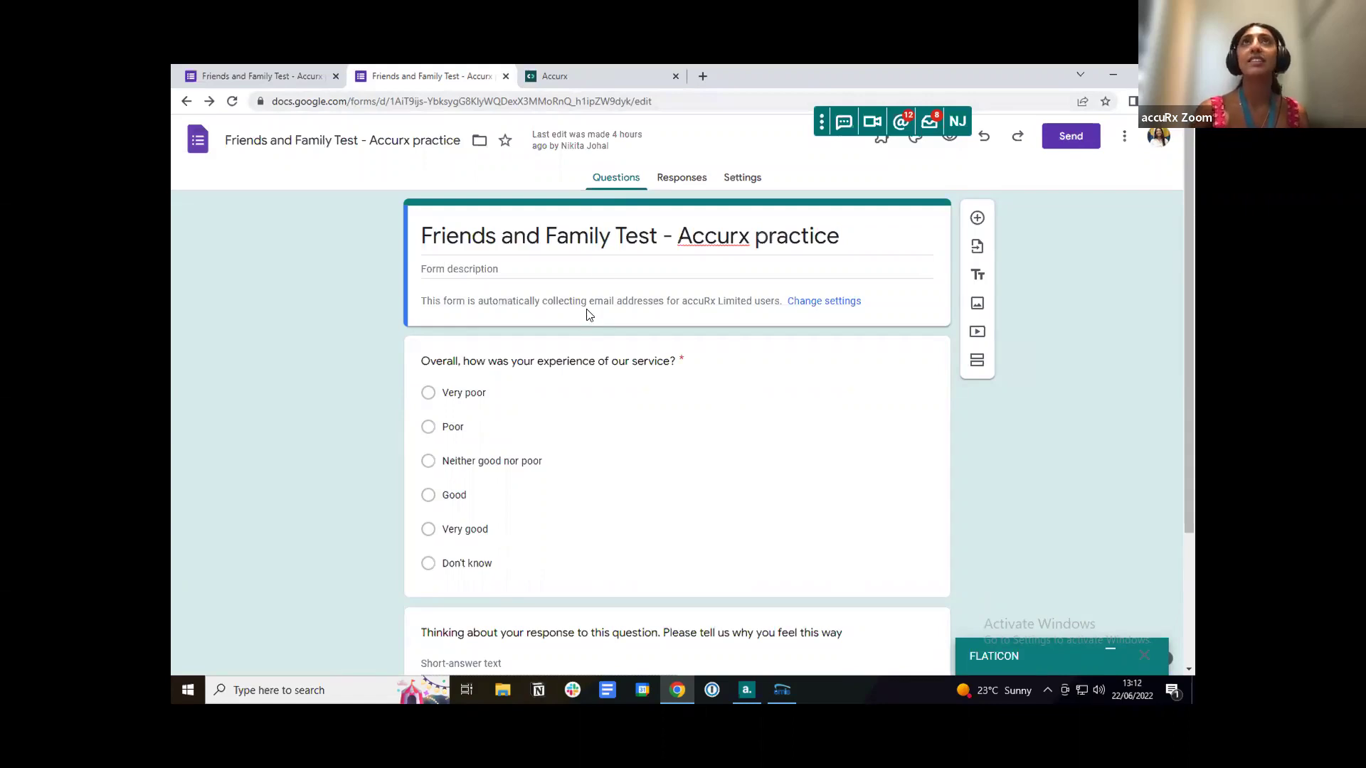
{"action": "left_click", "coordinate": [691, 185]}
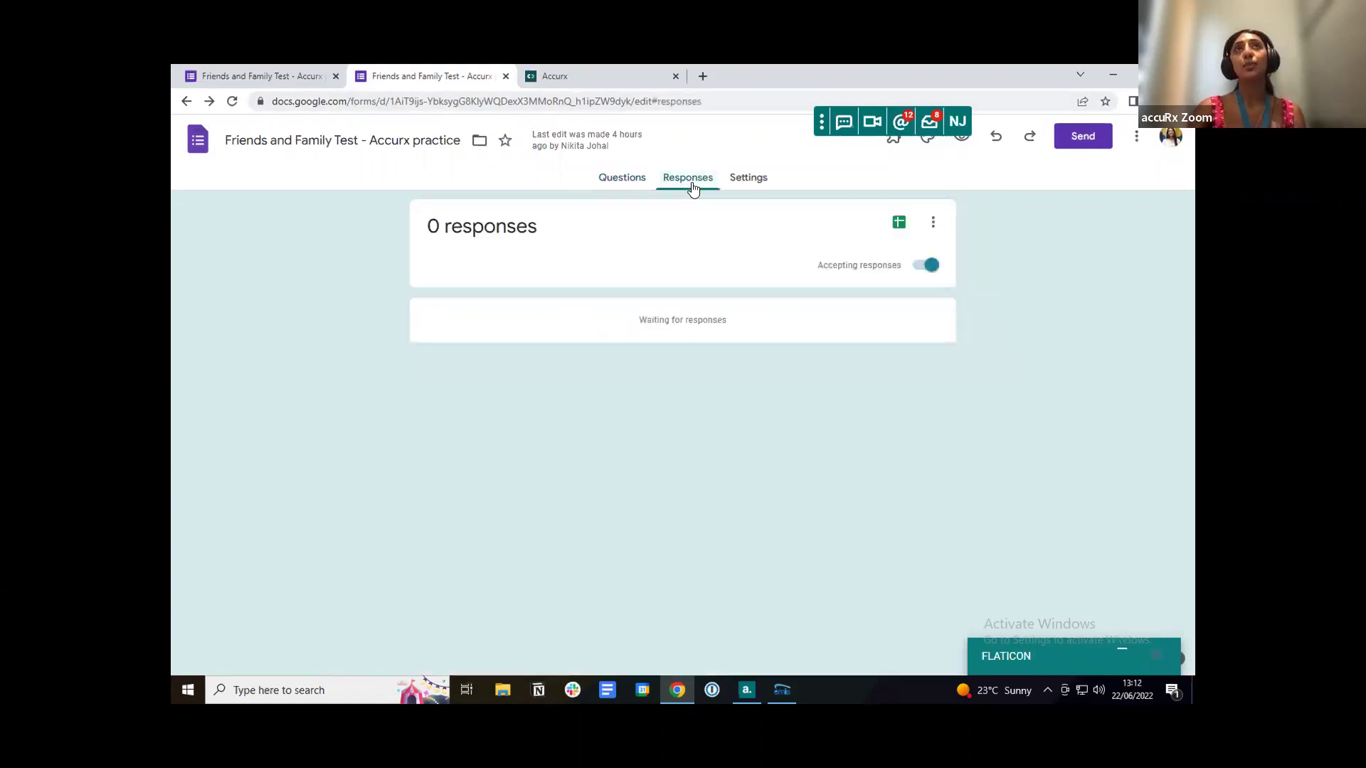